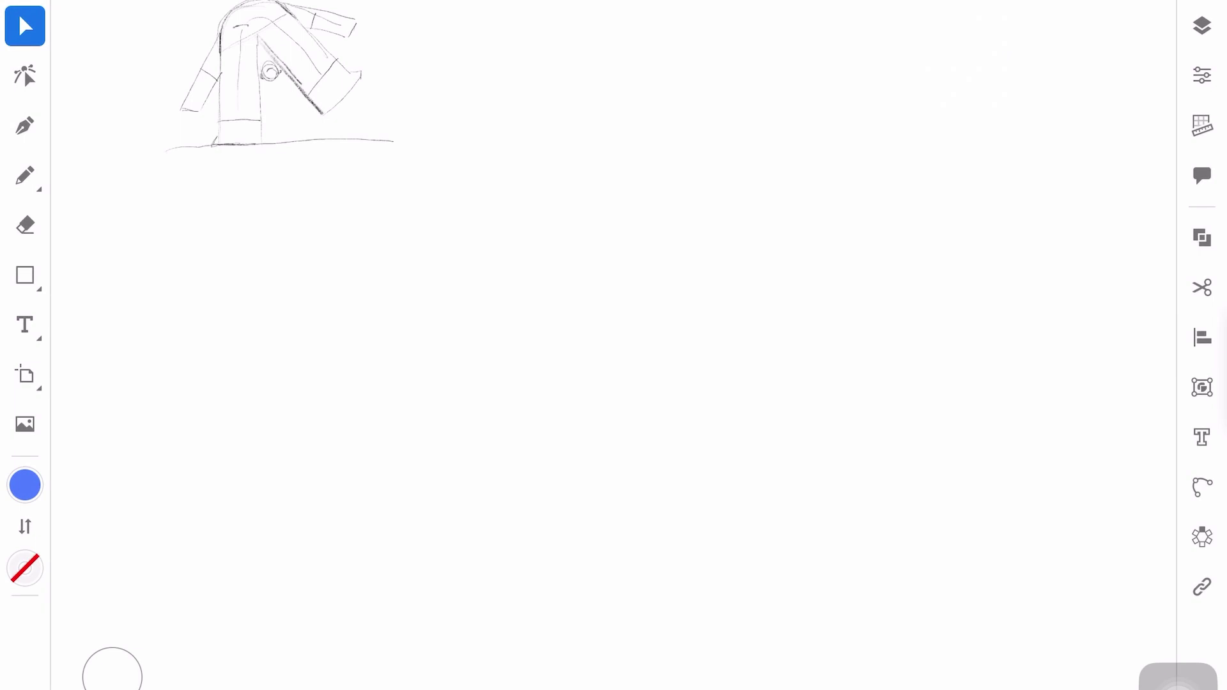
Step: Draw a tall blue leg rectangle and a small square, deleting one square corner to make a triangle
drag(509, 248, 625, 558)
mouse_move(351, 317)
mouse_down()
mouse_move(405, 372)
mouse_move(476, 351)
mouse_move(466, 486)
mouse_move(510, 540)
mouse_move(527, 540)
mouse_up()
key(a)
click(423, 420)
click(25, 25)
Step: Combine the leg and triangle into one shape, then inspect its anchor points
drag(397, 375, 562, 575)
click(1202, 238)
click(959, 241)
click(25, 75)
click(466, 512)
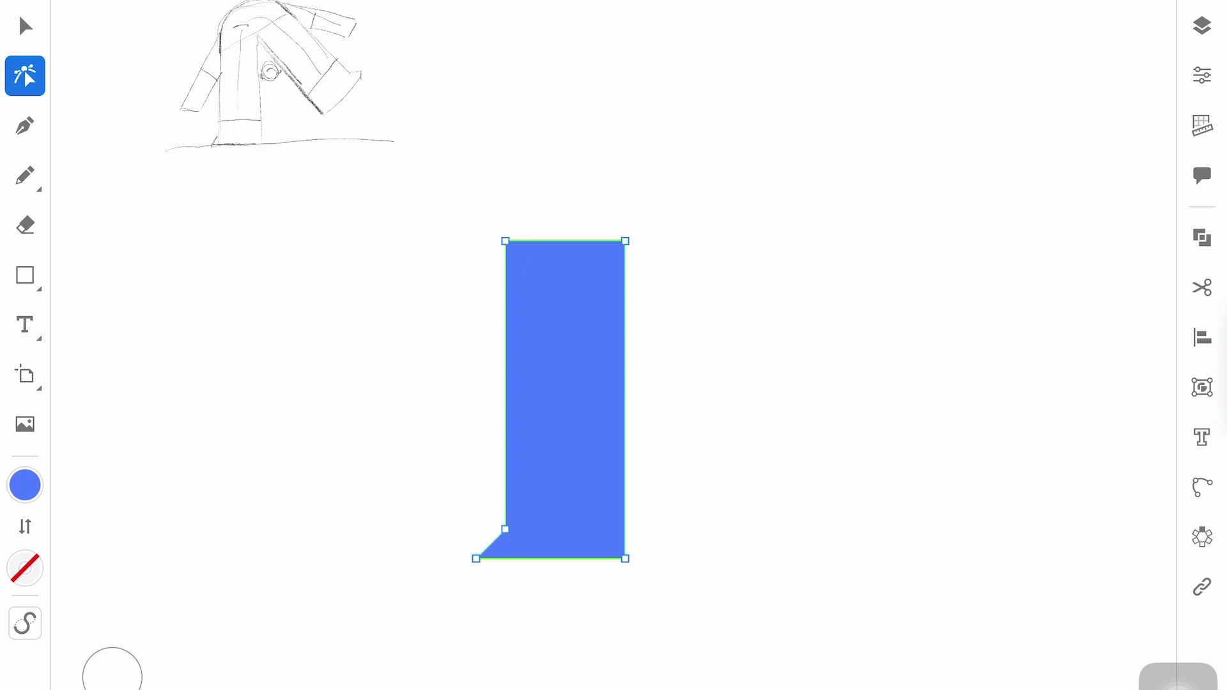
click(25, 25)
Step: Draw a blue circle and a wide rectangle covering its lower half
mouse_move(730, 109)
mouse_down()
mouse_move(899, 277)
mouse_move(806, 229)
mouse_up()
click(25, 275)
click(215, 274)
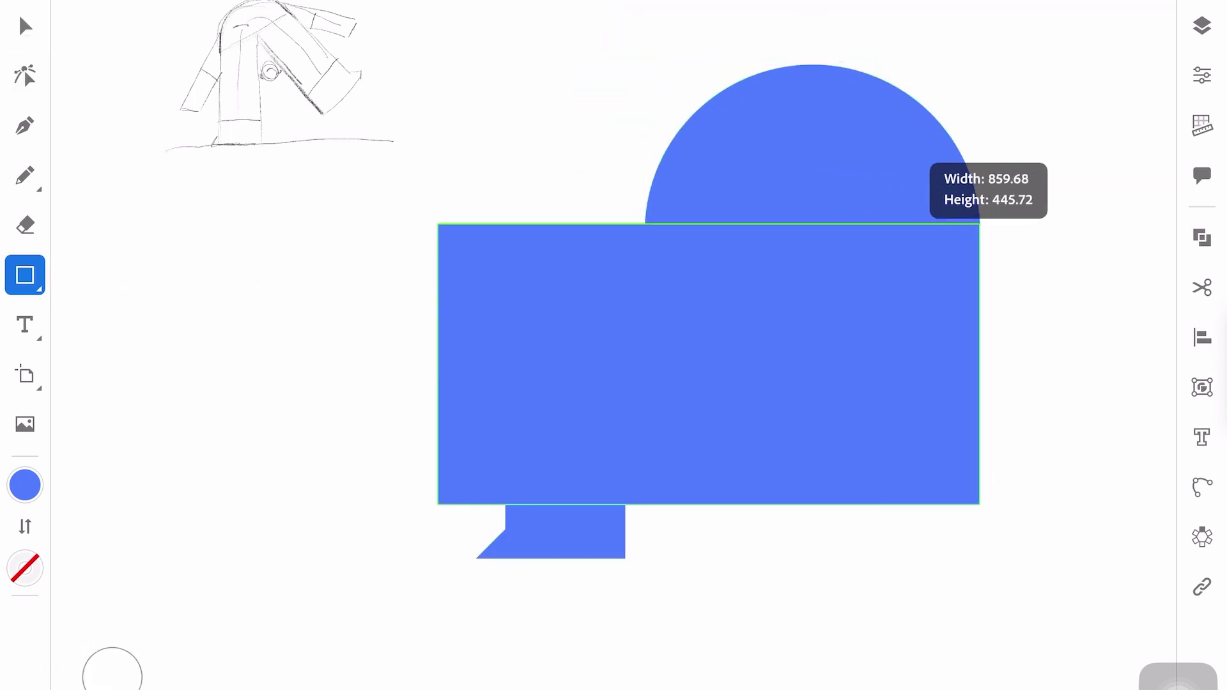
drag(453, 500, 1000, 219)
Step: Subtract the rectangle from the circle with Minus Front, leaving a half circle
click(812, 140)
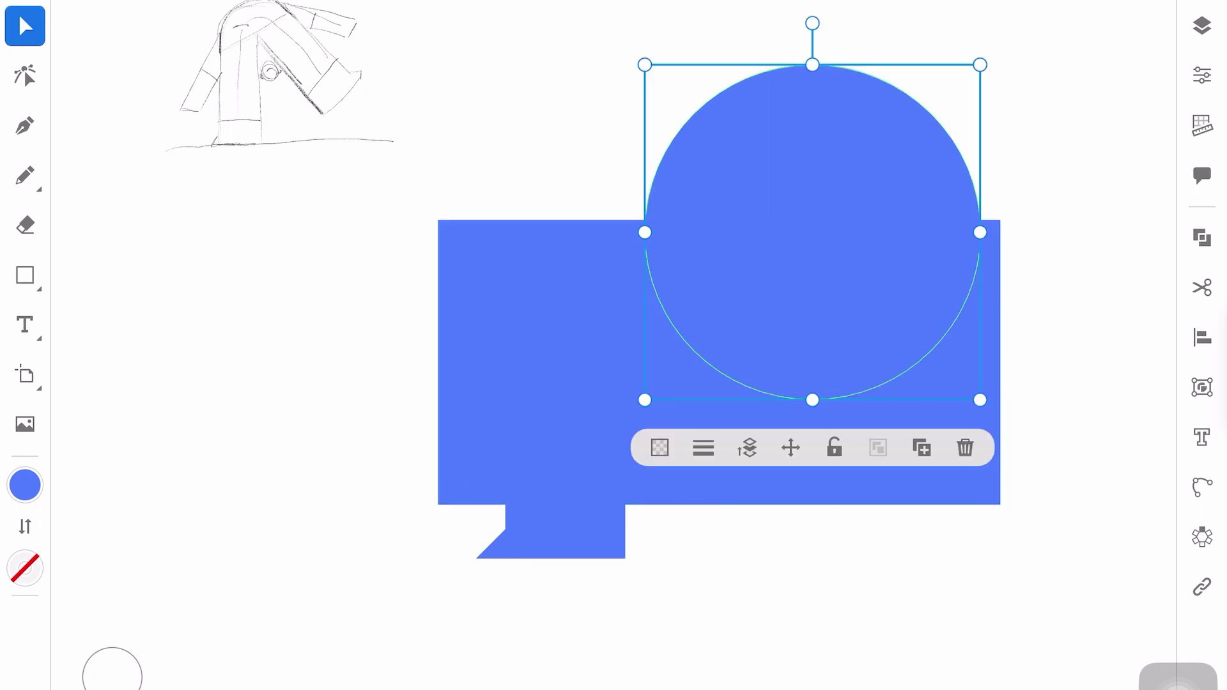
drag(467, 249, 467, 260)
click(1202, 237)
click(965, 400)
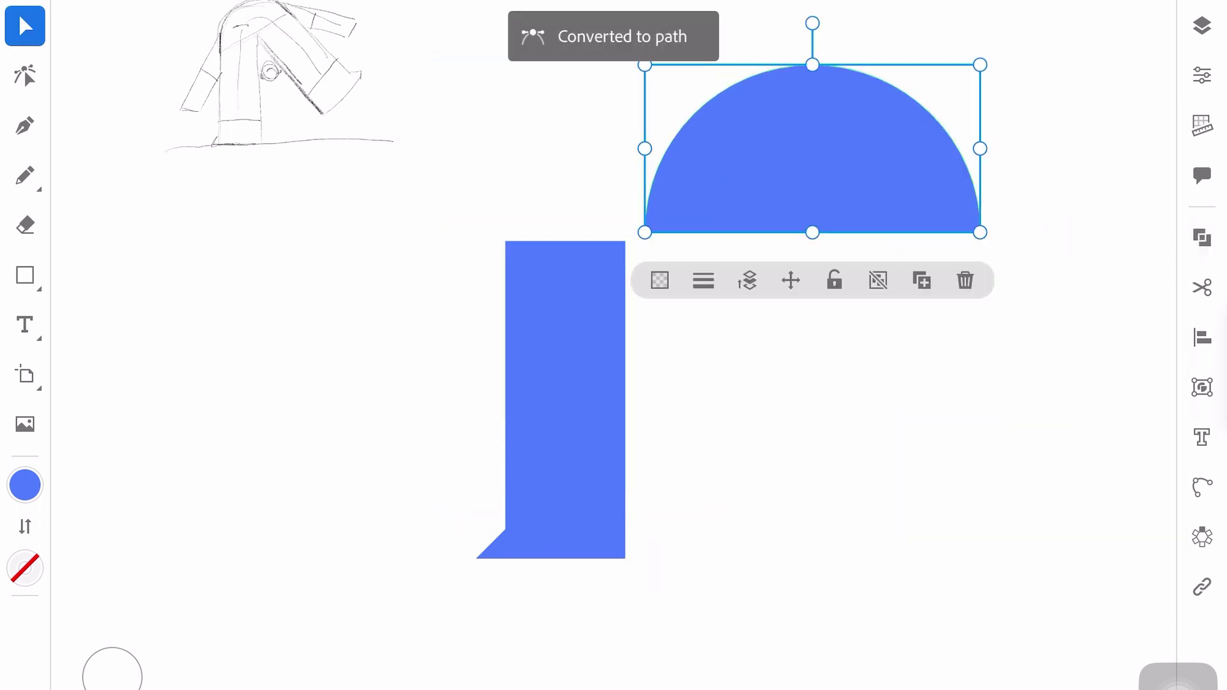
Step: Shrink the half circle, tilt it 45°, and set it on top of the leg
drag(979, 65, 945, 82)
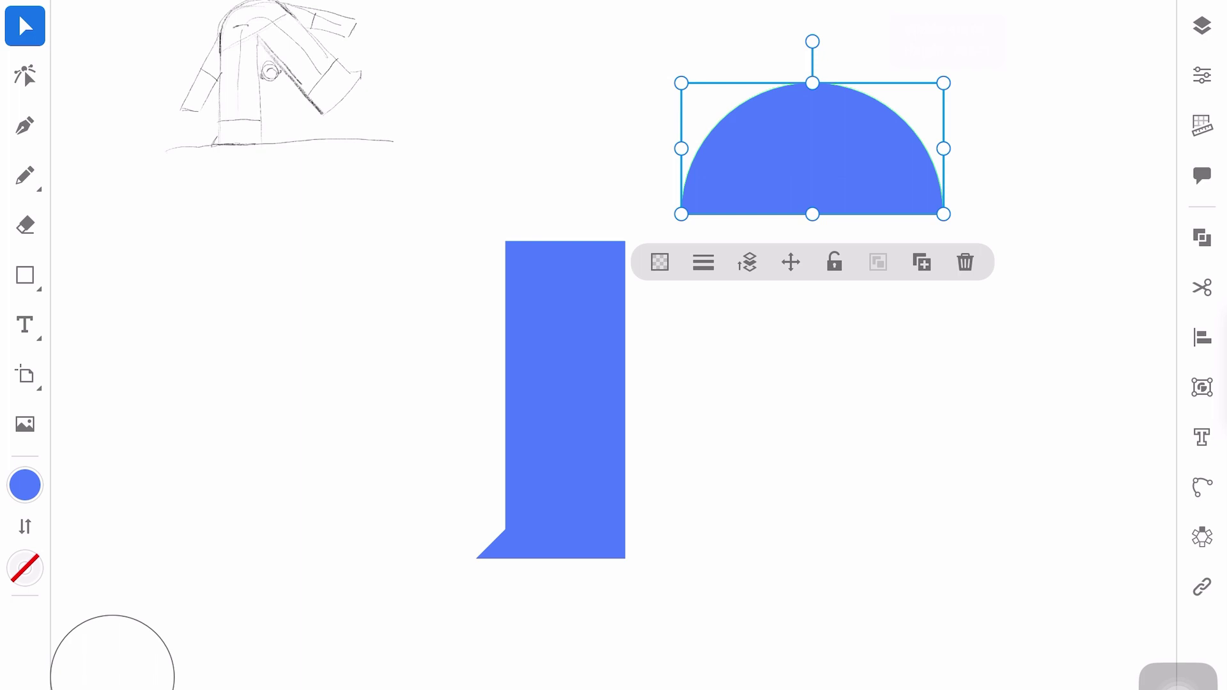
drag(811, 41, 736, 72)
drag(830, 178, 609, 223)
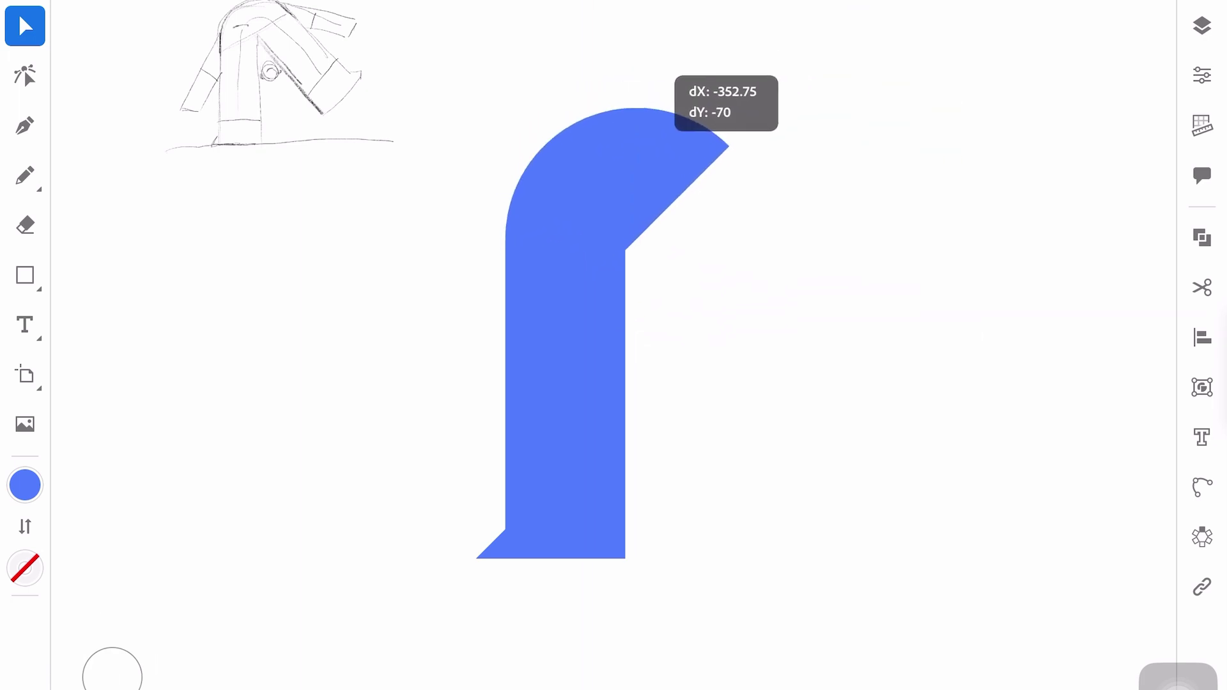
Step: Rotate the leg and half circle together 45° clockwise
click(562, 383)
drag(753, 41, 493, 588)
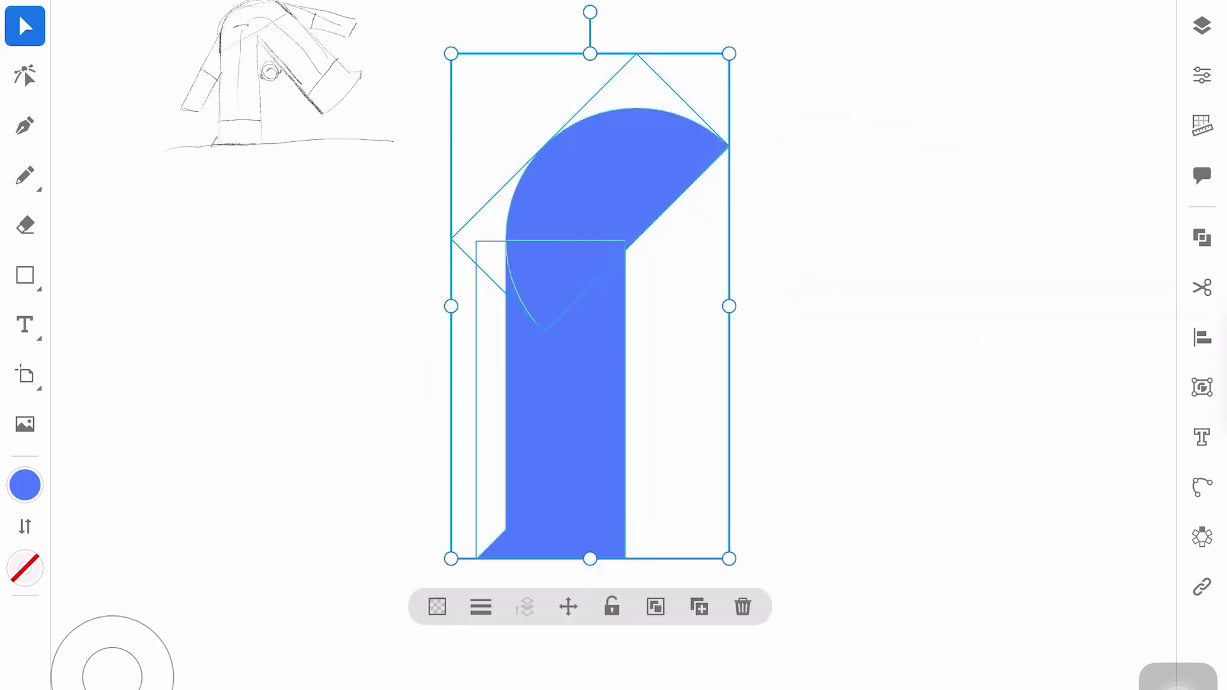
drag(589, 11, 792, 97)
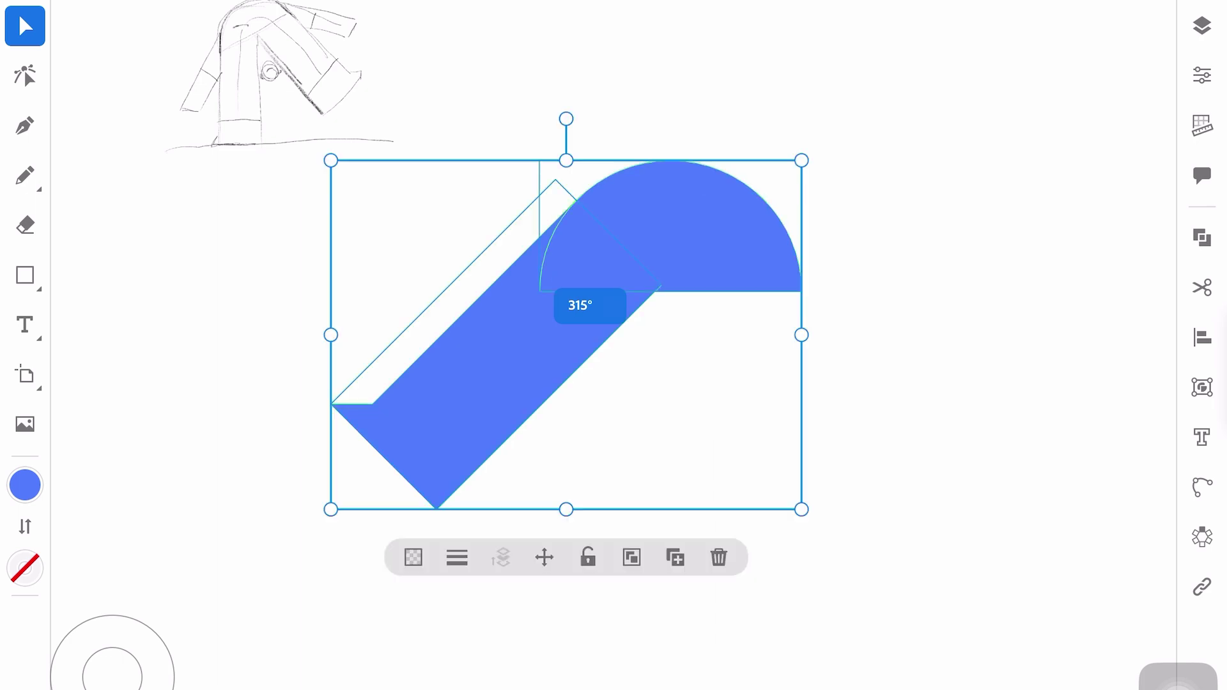
click(894, 447)
Step: Duplicate the diagonal leg, flip it, stand it upright and place it under the arc's right end
click(479, 351)
click(575, 558)
click(1202, 338)
click(1029, 564)
click(894, 447)
click(543, 441)
drag(577, 262, 612, 345)
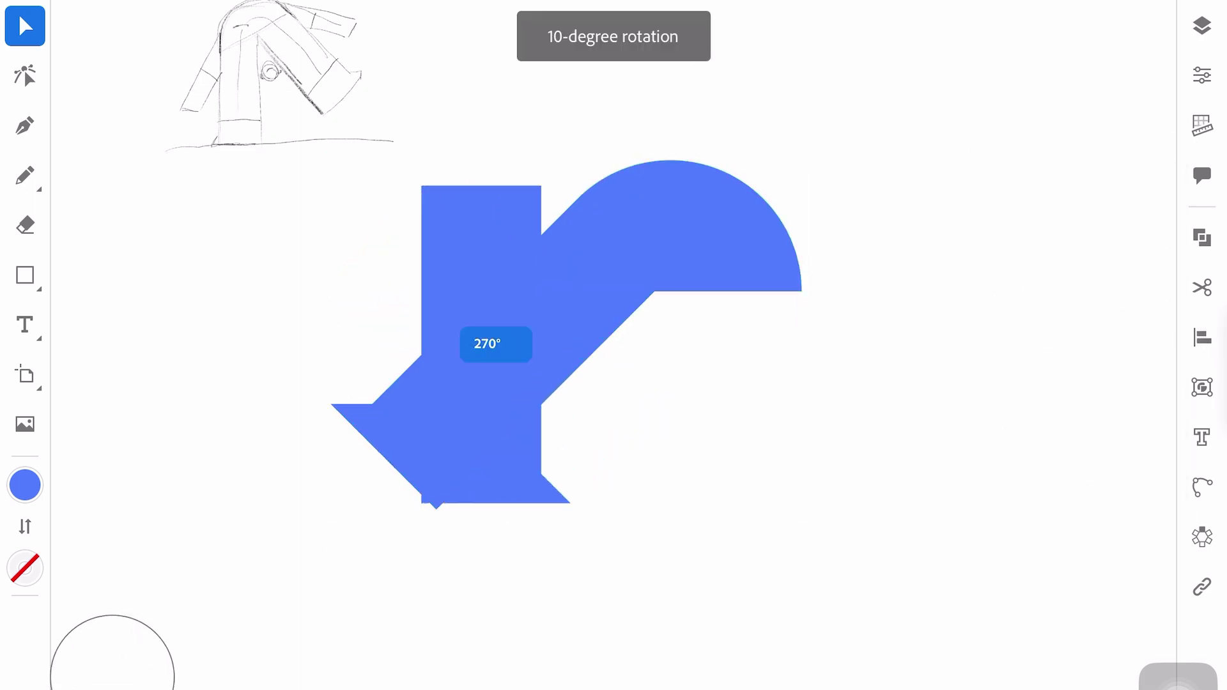
drag(479, 345, 744, 448)
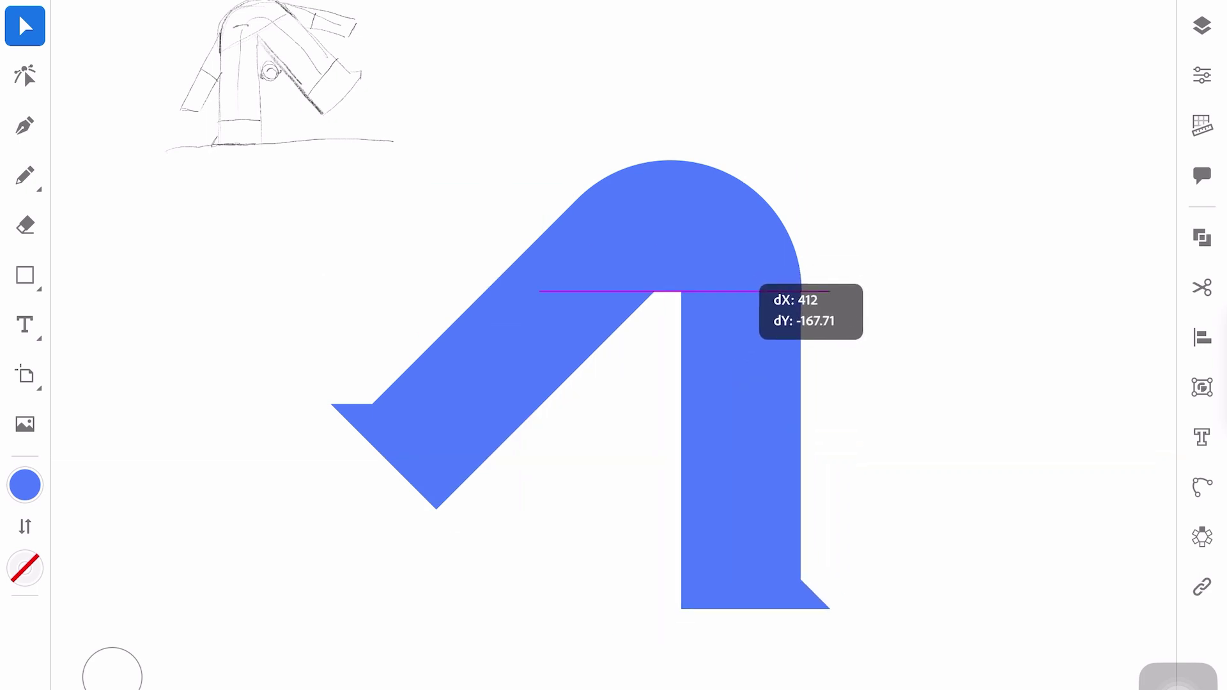
mouse_move(744, 447)
mouse_down()
mouse_move(711, 436)
mouse_move(710, 448)
mouse_up()
Step: Resize the arc to about 386 wide, fit both bars against it, and select all pieces
click(664, 211)
drag(802, 290, 783, 282)
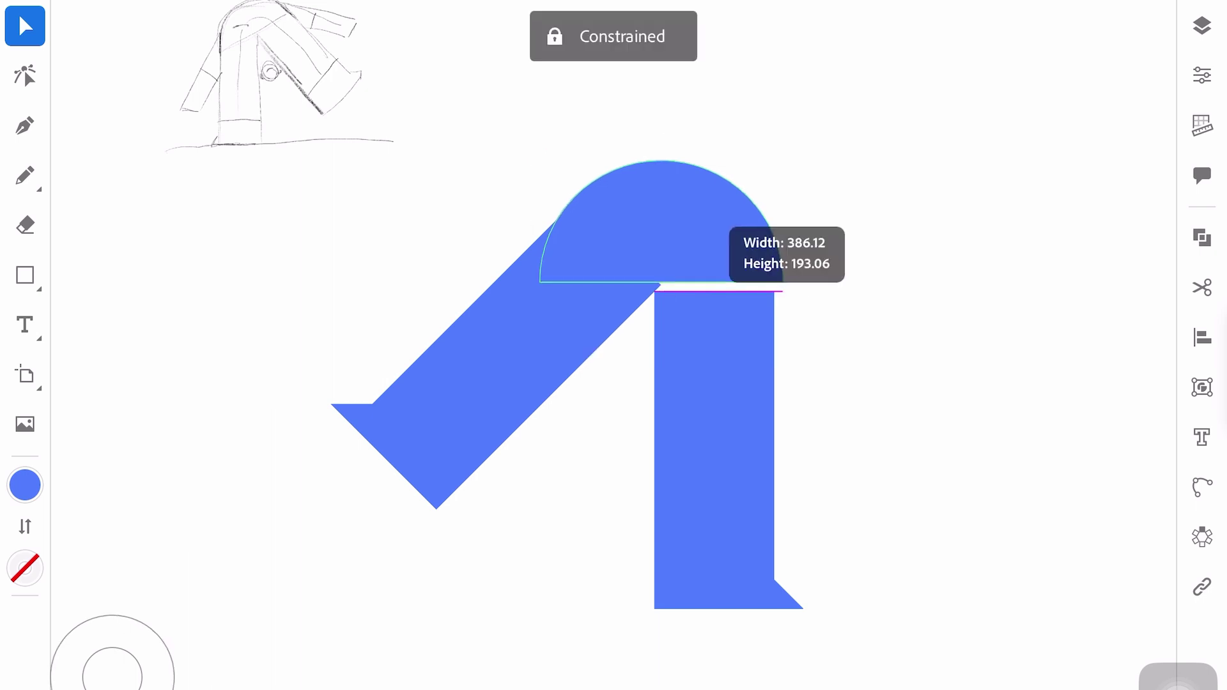
drag(709, 448, 716, 434)
drag(792, 281, 780, 274)
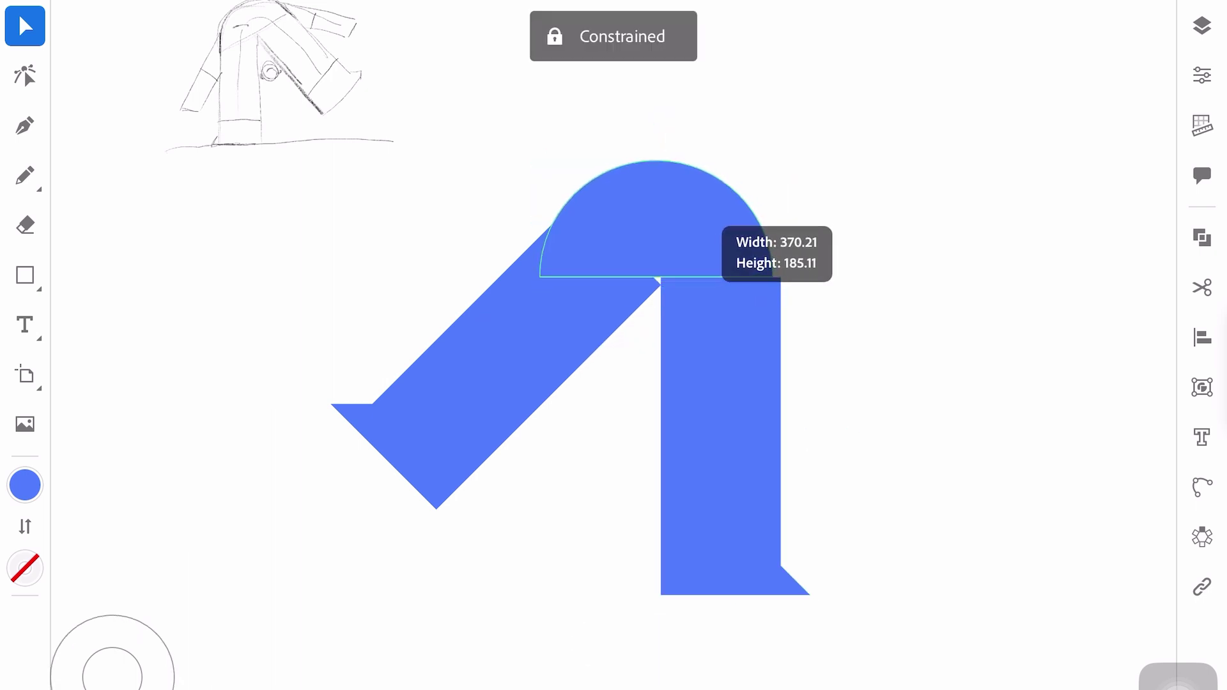
scroll(754, 266, up, 3)
drag(505, 281, 499, 275)
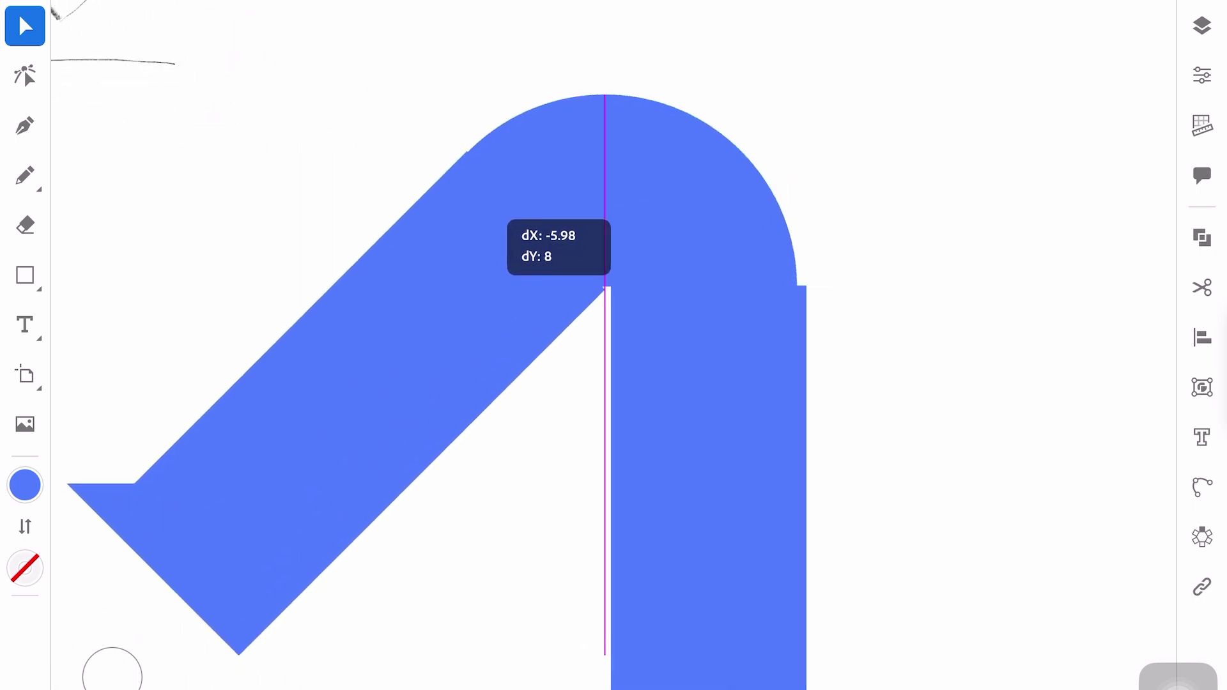
mouse_move(772, 346)
mouse_down()
mouse_move(761, 358)
mouse_move(765, 328)
mouse_up()
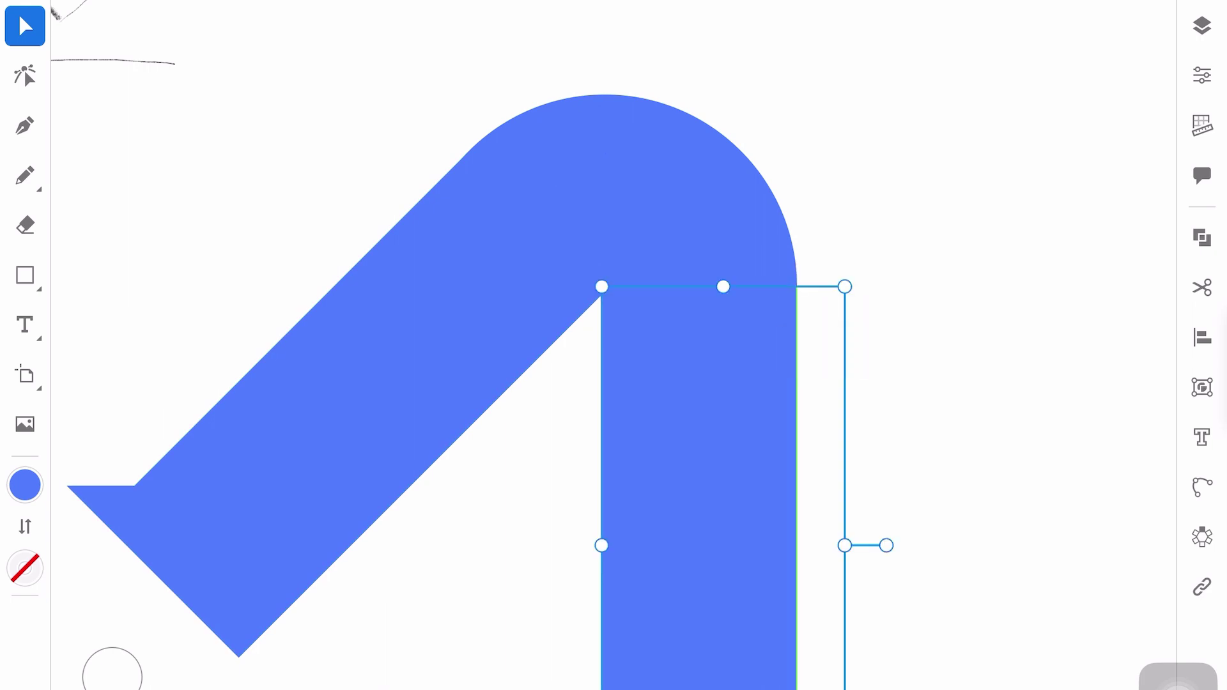
scroll(777, 172, down, 3)
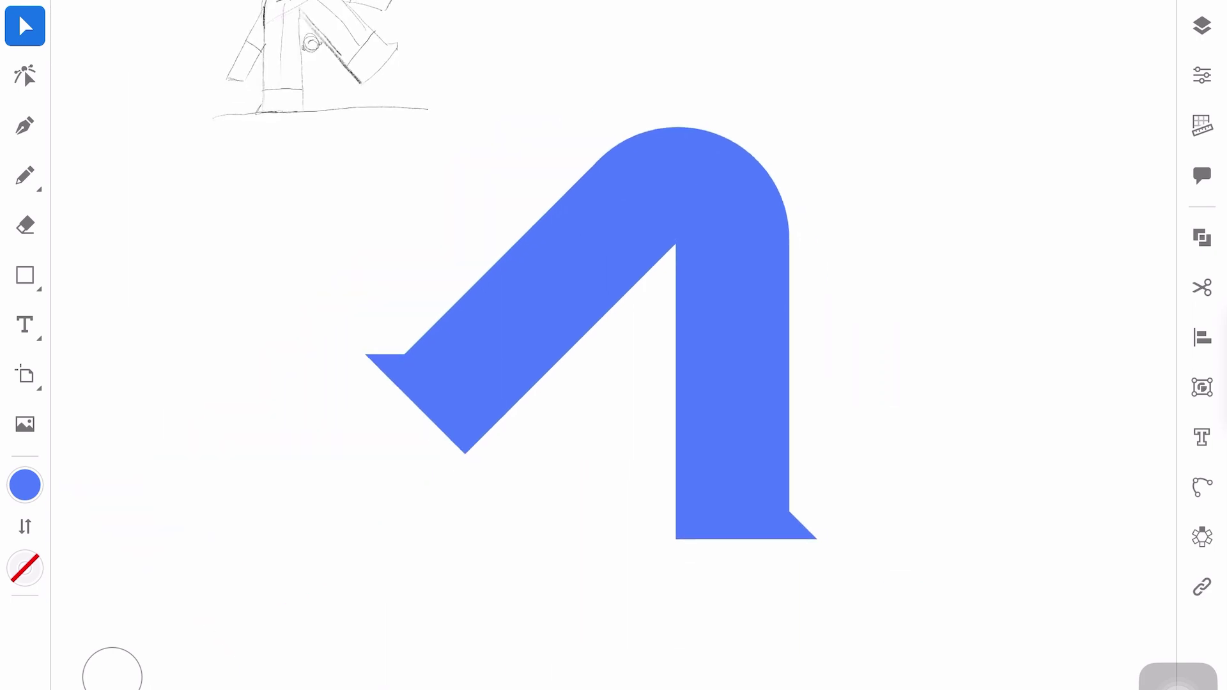
key(ctrl+a)
Step: Flip the whole body horizontally and adjust the arm end and inner corner points
click(1202, 337)
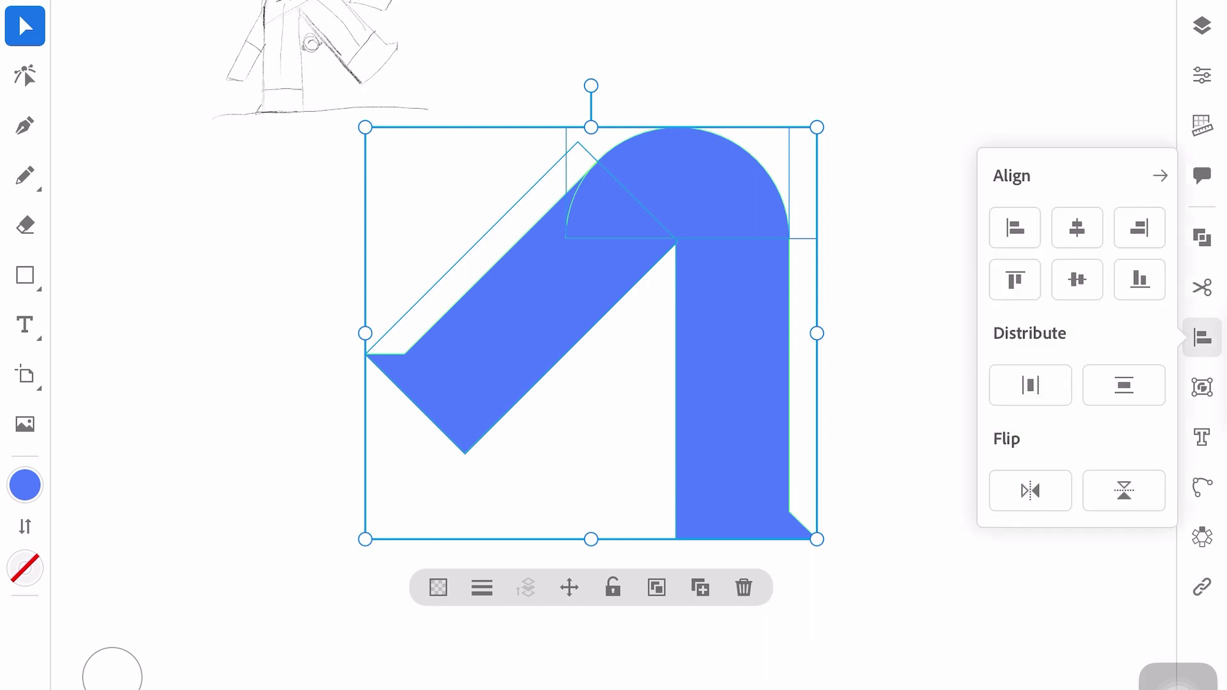
click(1030, 487)
scroll(565, 375, up, 2)
drag(786, 460, 765, 452)
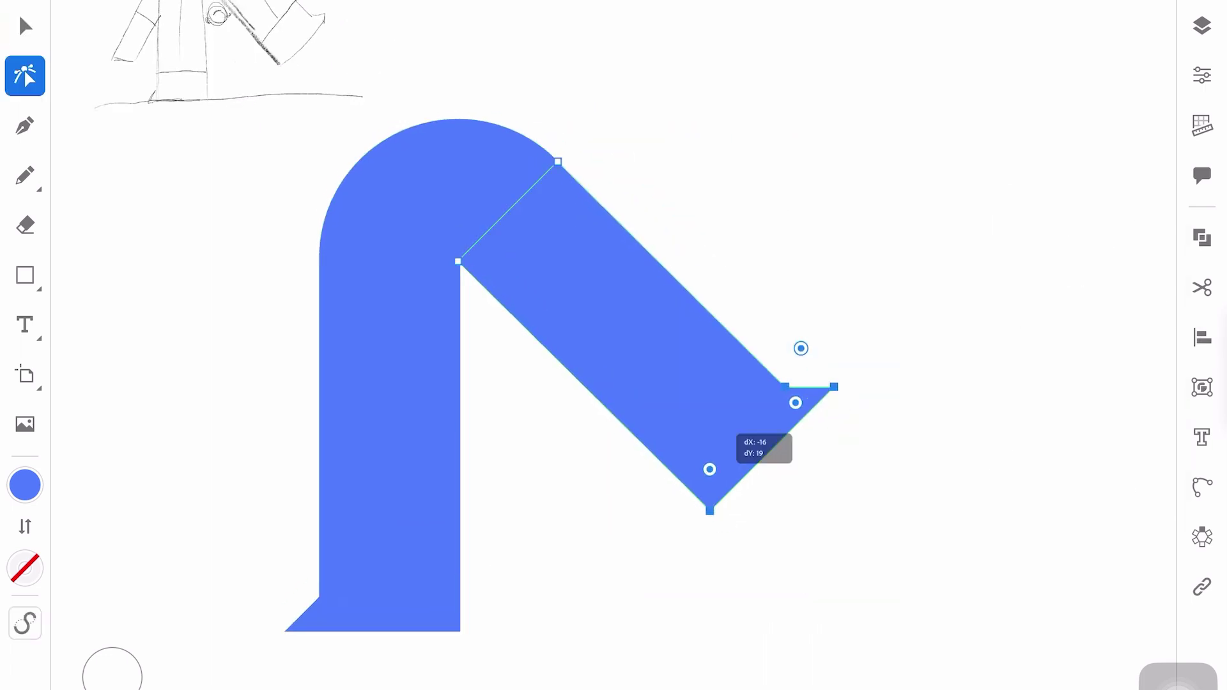
scroll(449, 182, up, 3)
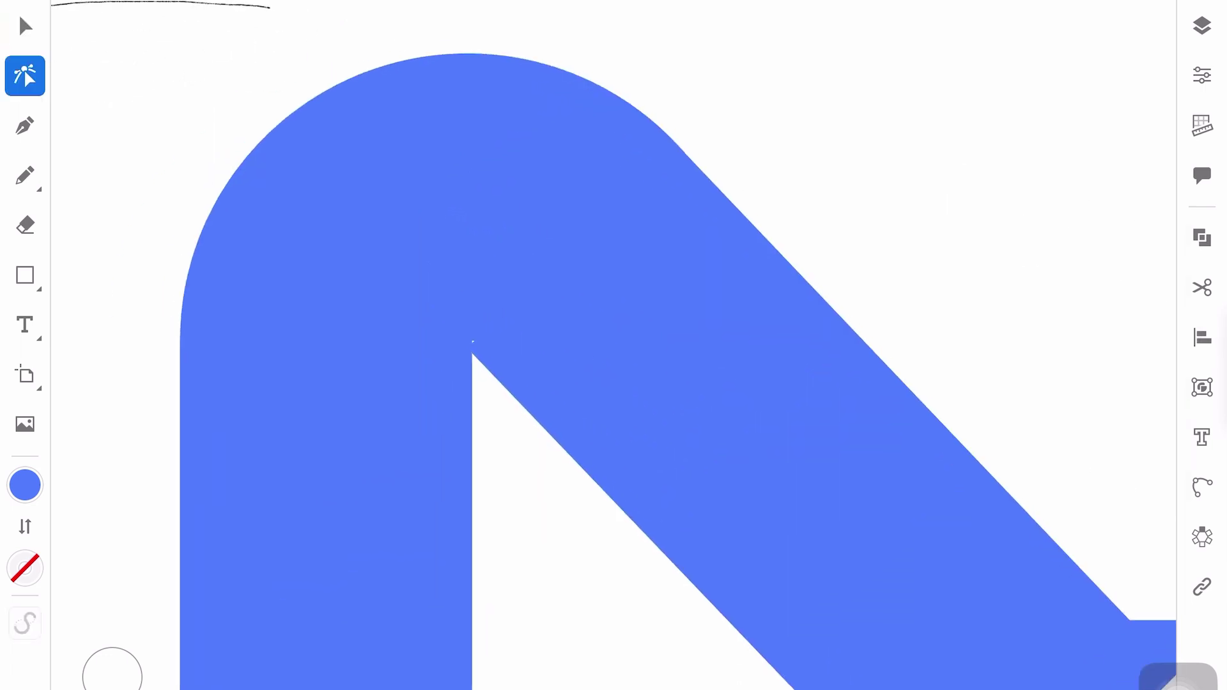
drag(513, 348, 494, 342)
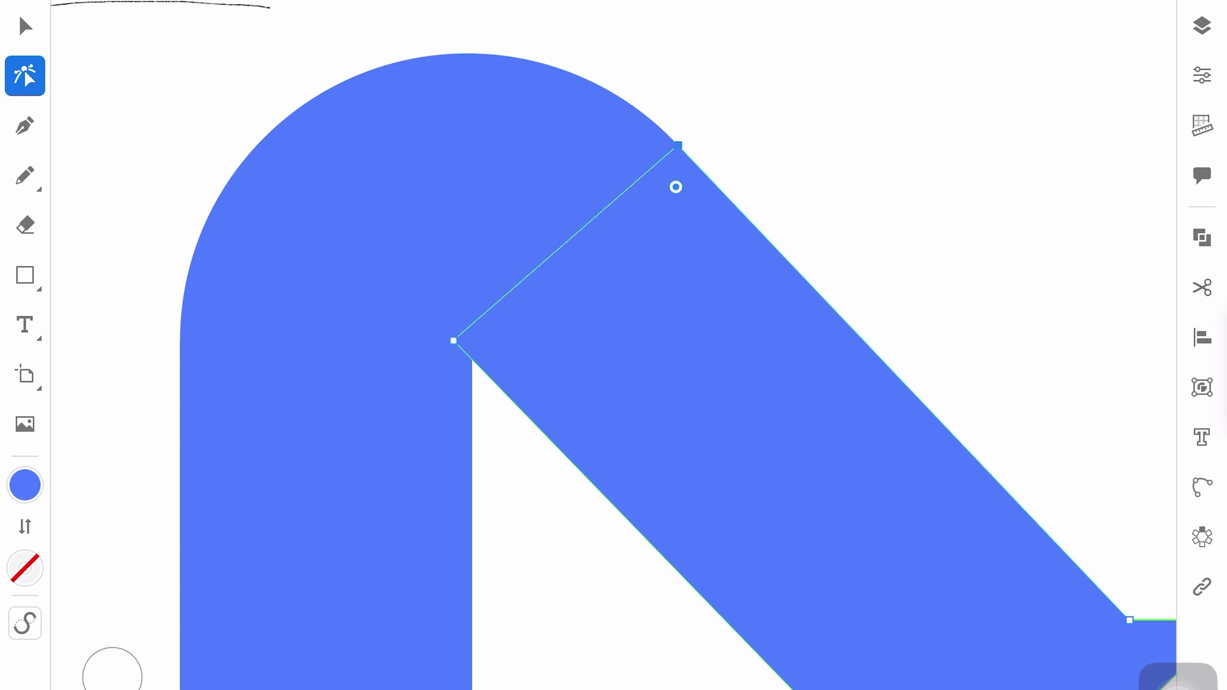
scroll(672, 184, down, 5)
Step: Merge all the blue body pieces into one shape and inspect its anchor points
drag(426, 274, 899, 550)
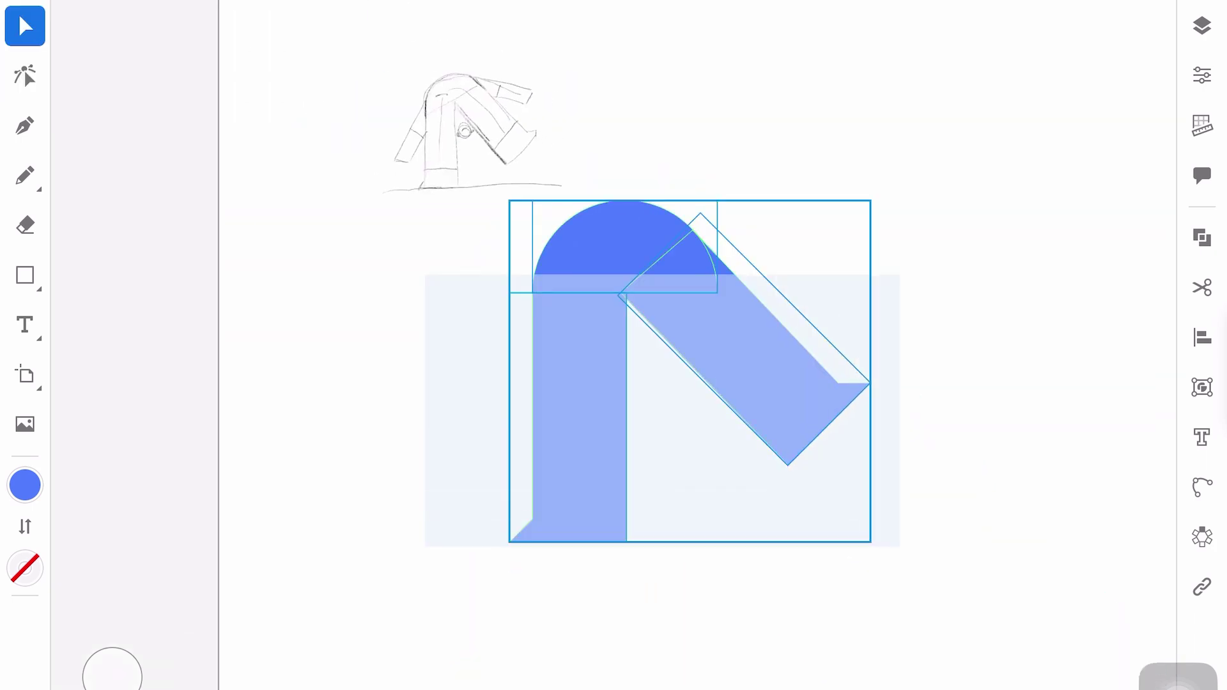
click(1202, 238)
click(1063, 603)
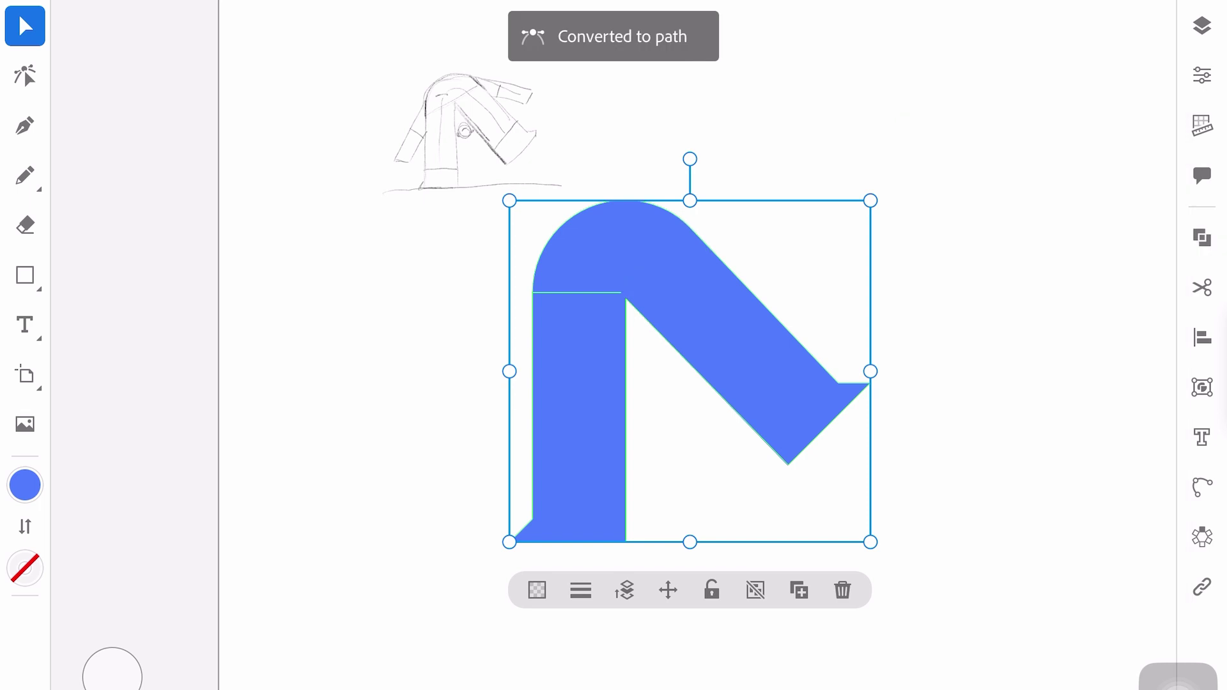
scroll(662, 282, up, 3)
key(a)
scroll(603, 306, up, 5)
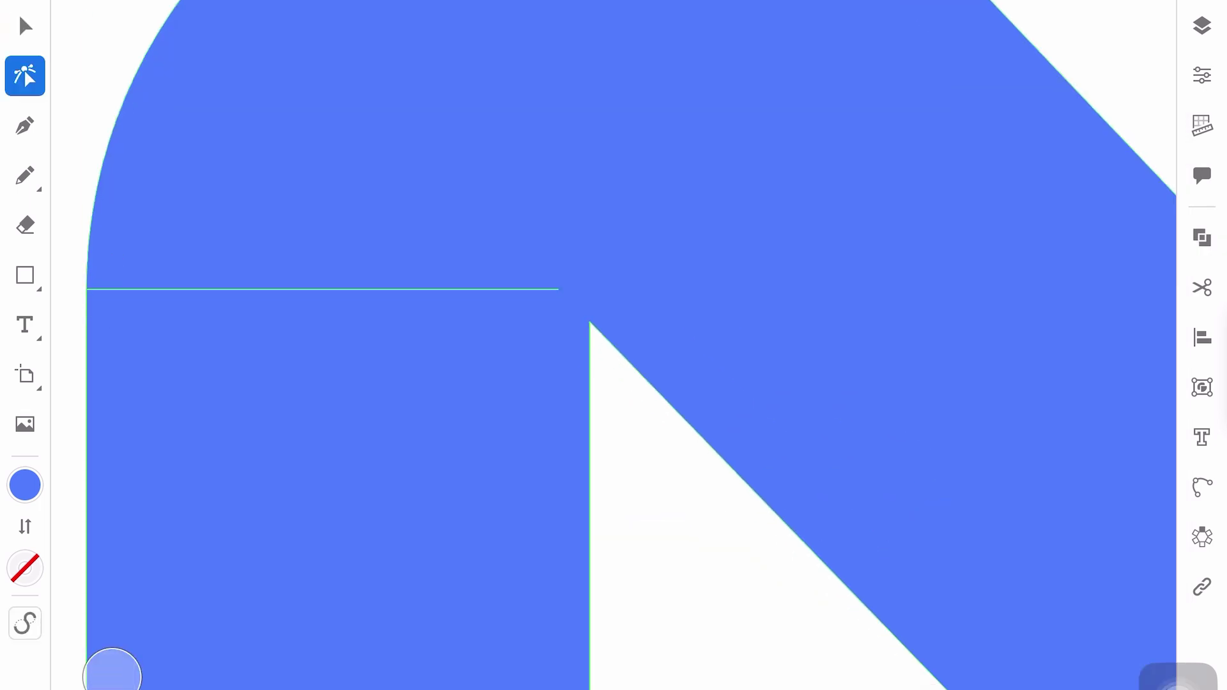
scroll(589, 322, down, 5)
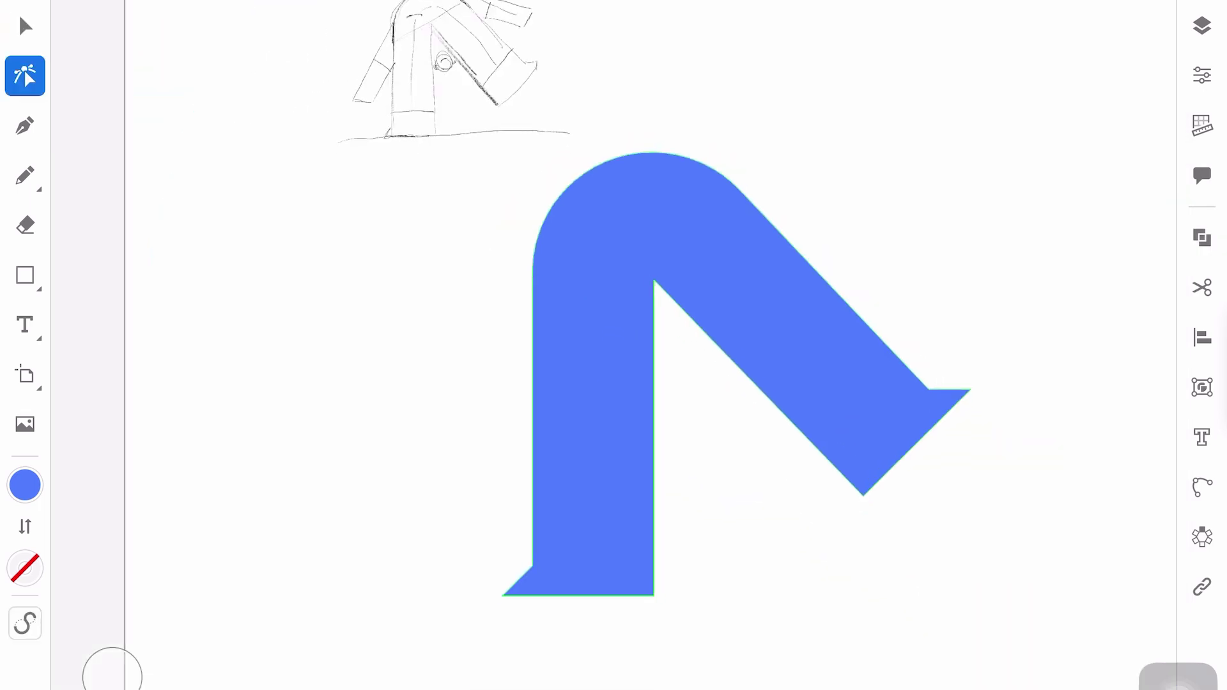
Step: Draw a rectangle over the upright leg's bottom and intersect it with the body
key(m)
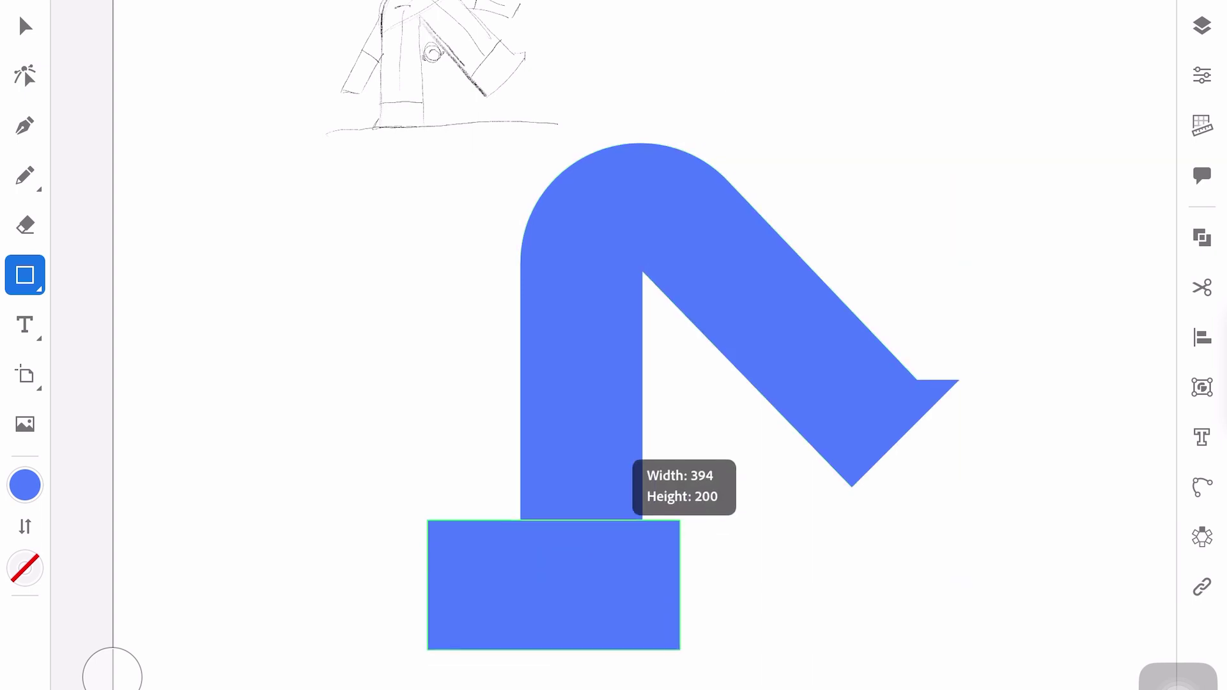
drag(467, 656, 679, 515)
key(v)
key(ctrl+a)
click(1202, 237)
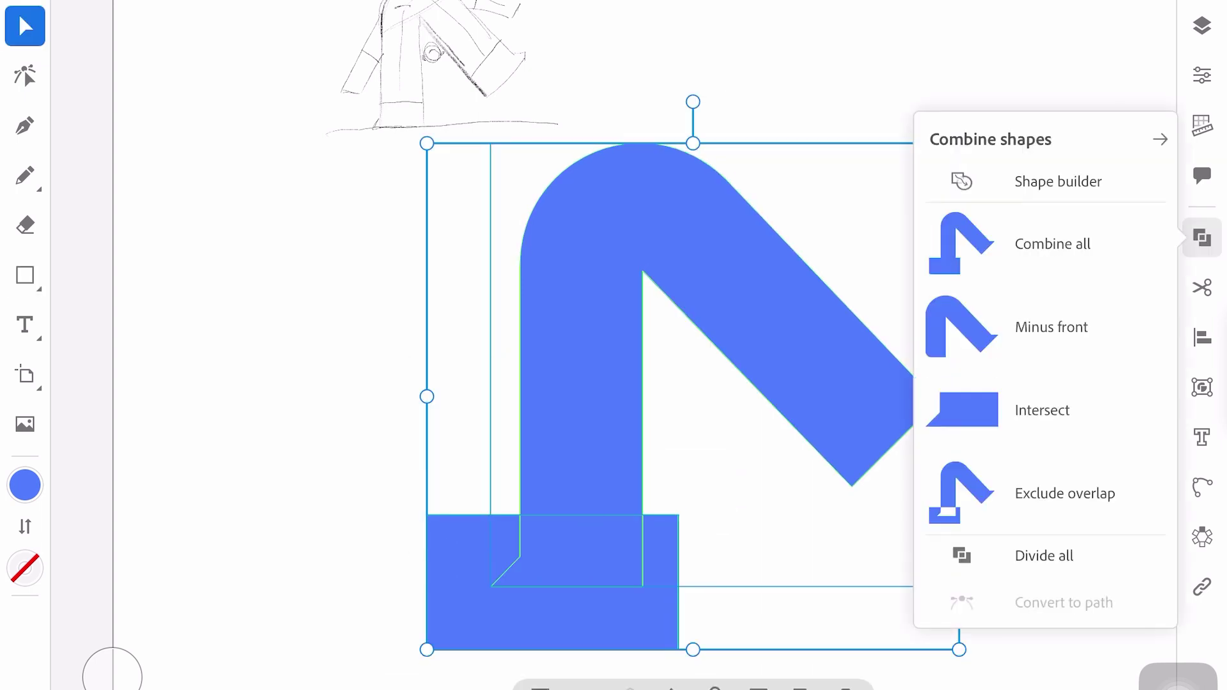
click(1202, 237)
click(830, 575)
Step: Fill the trimmed bottom piece red
click(553, 581)
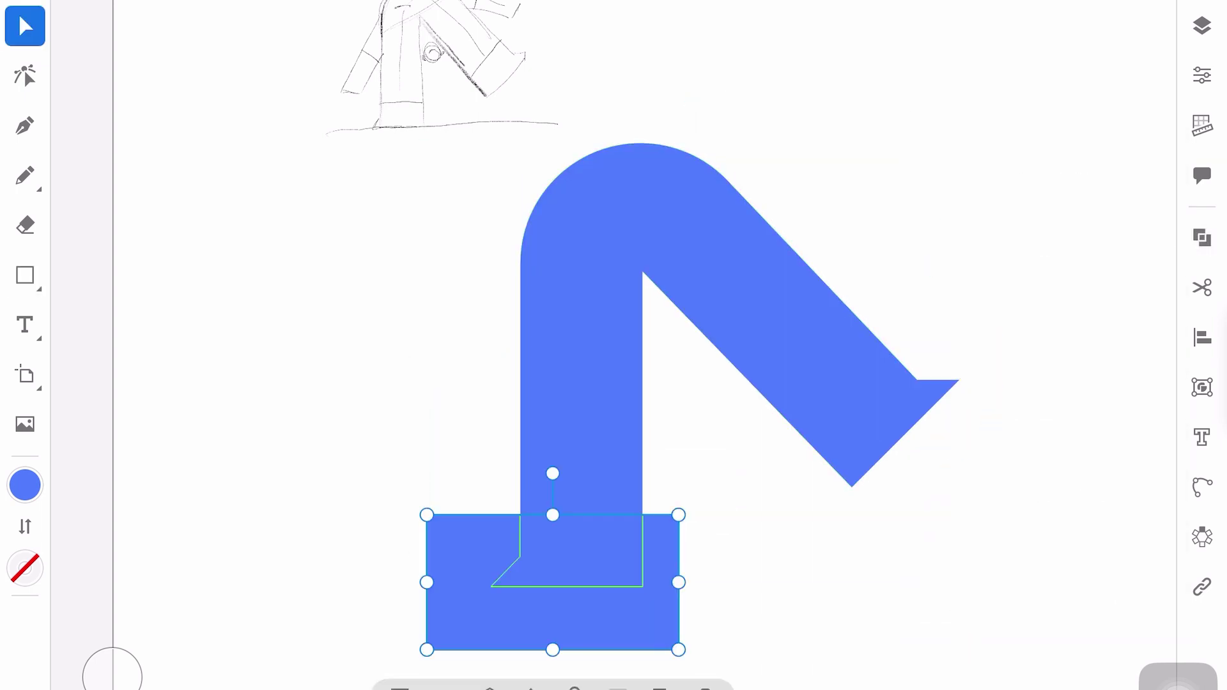
click(25, 485)
click(156, 588)
click(830, 575)
click(582, 549)
Step: Pen-draw a dark red shading triangle on the red cap and fit its corners
click(24, 125)
click(24, 485)
click(275, 274)
click(25, 75)
click(565, 521)
scroll(575, 512, up, 5)
drag(393, 459, 387, 454)
Step: Round the red cap's bottom-right corner
scroll(584, 482, down, 5)
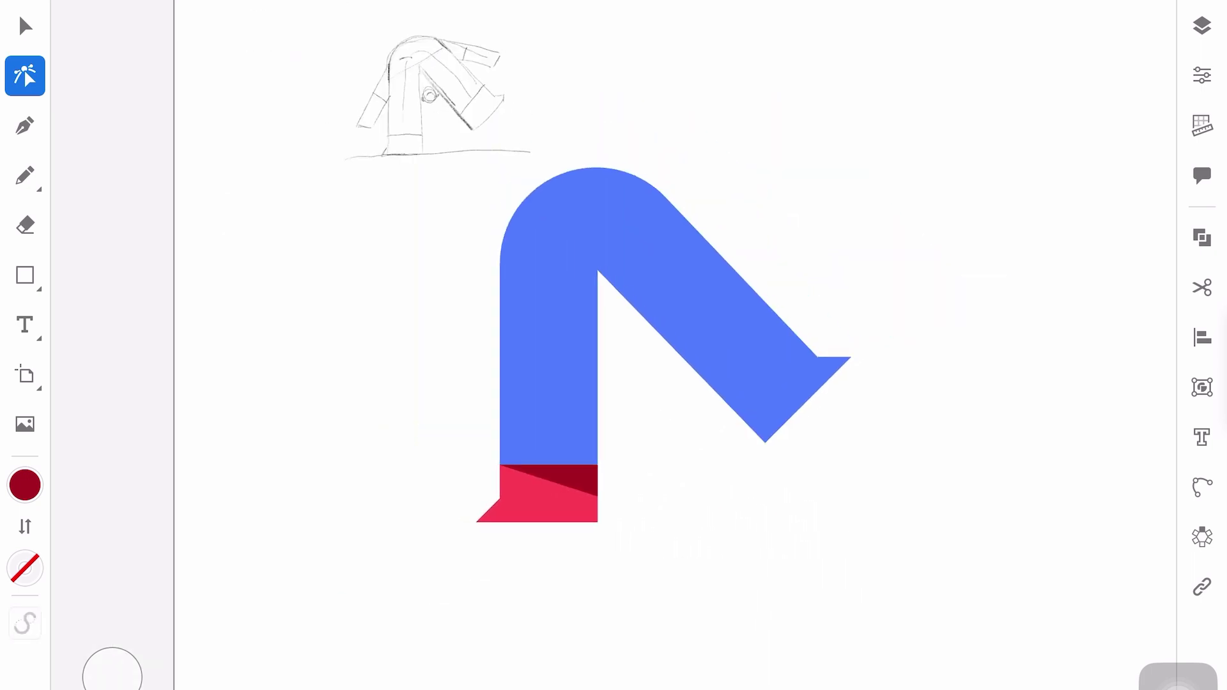
click(509, 508)
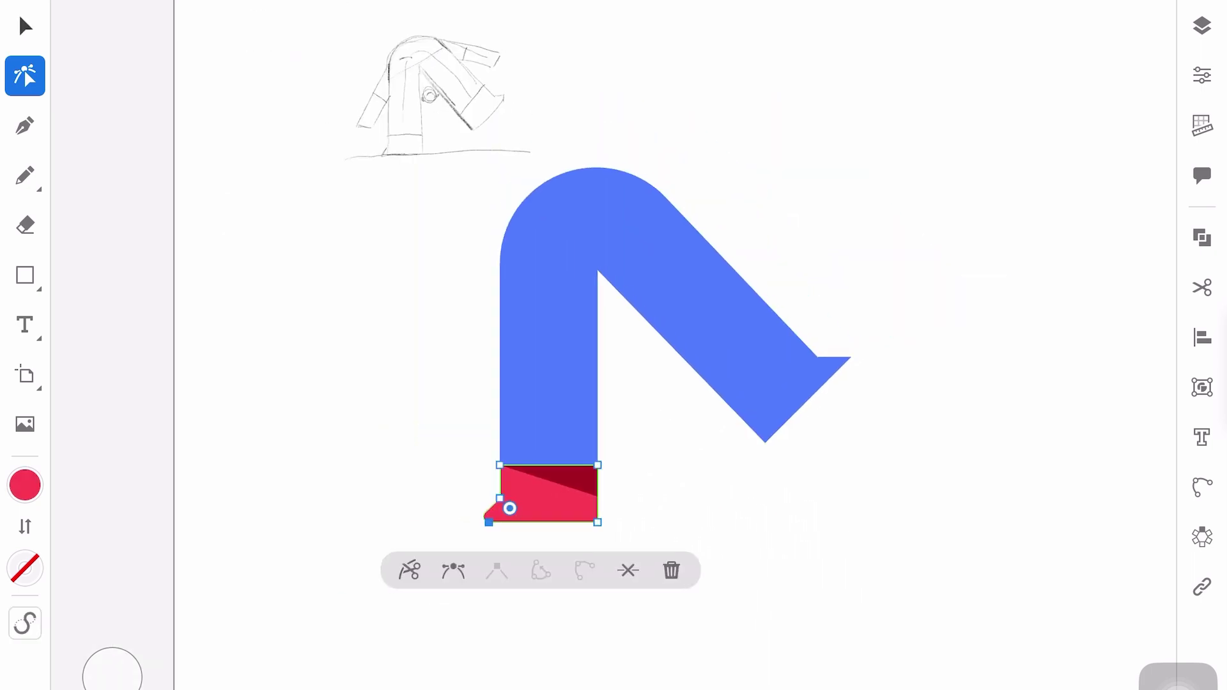
key(v)
drag(575, 529, 555, 509)
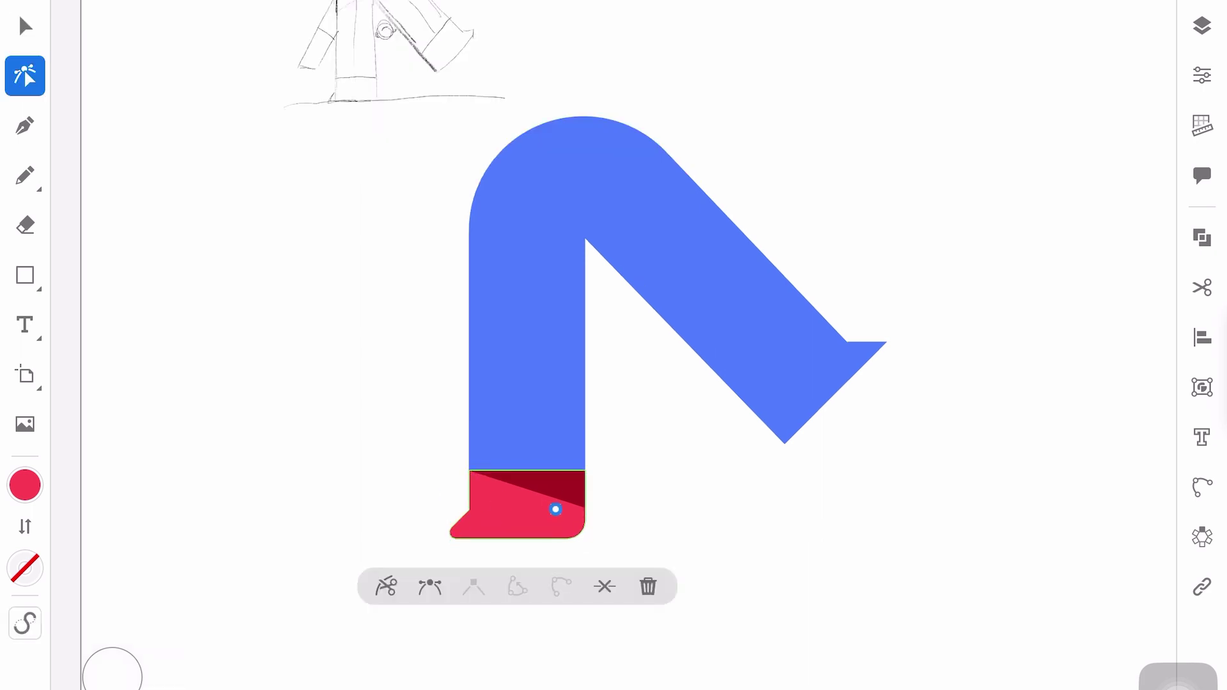
key(v)
Step: Duplicate and flip the red cap, rotate it about 45°, and move it to the arm's end
click(626, 587)
click(1202, 338)
click(1030, 487)
drag(517, 429, 571, 450)
drag(463, 452, 458, 458)
drag(517, 511, 789, 384)
Step: Fine-tune the cap copy's angle and position to match the diagonal arm
scroll(914, 326, up, 5)
drag(558, 357, 549, 365)
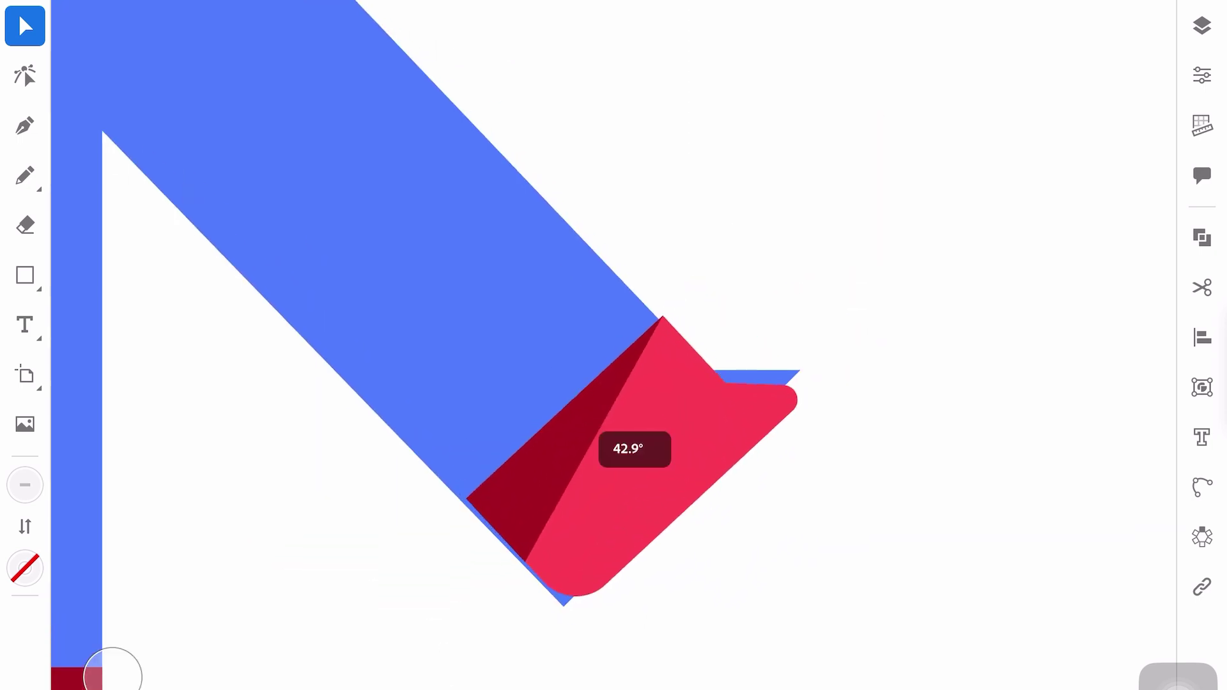
drag(703, 422, 692, 423)
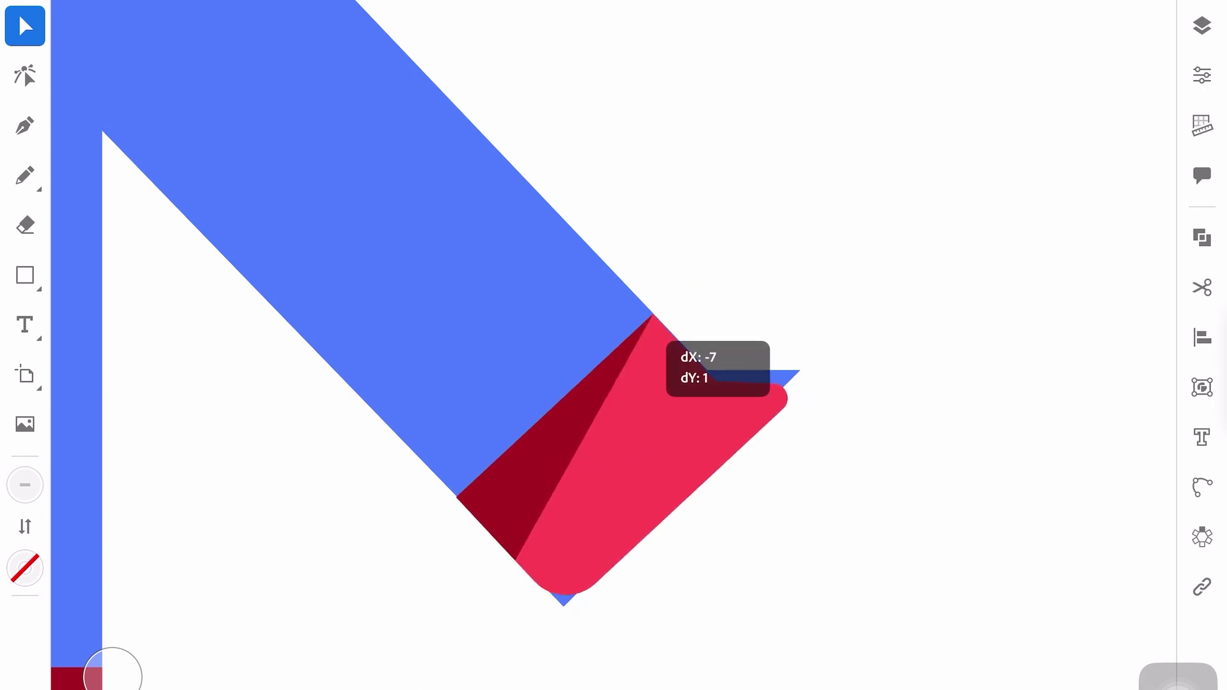
scroll(639, 415, up, 3)
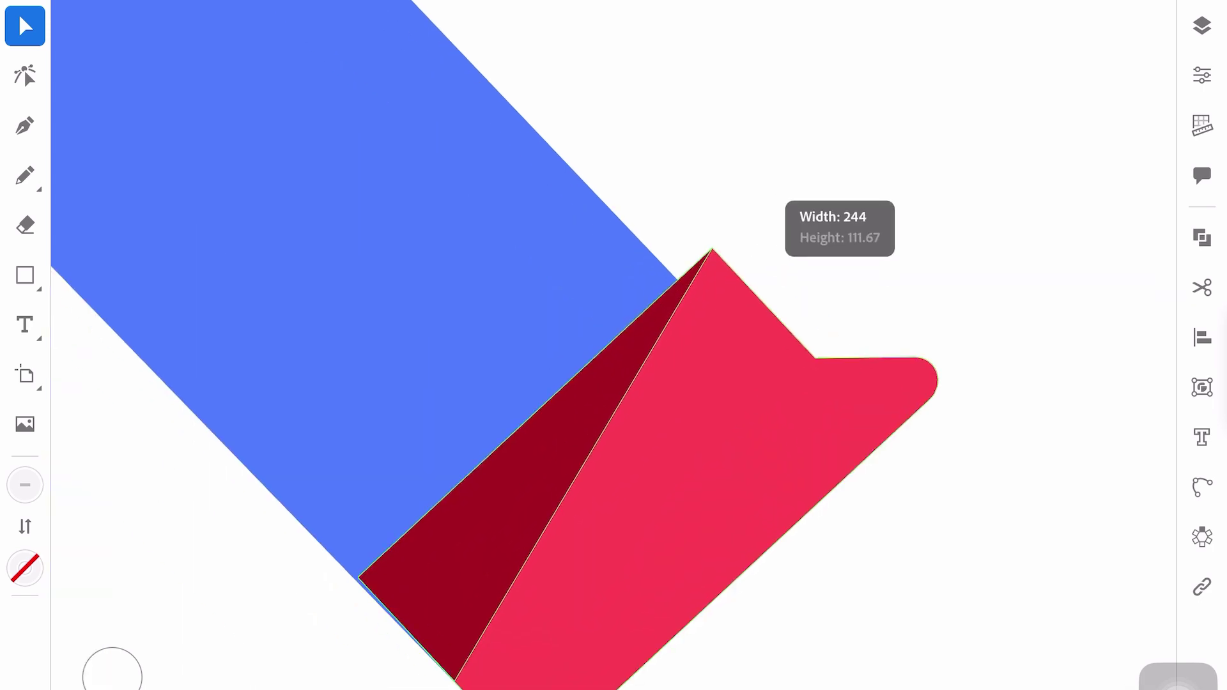
key(ctrl+z)
key(a)
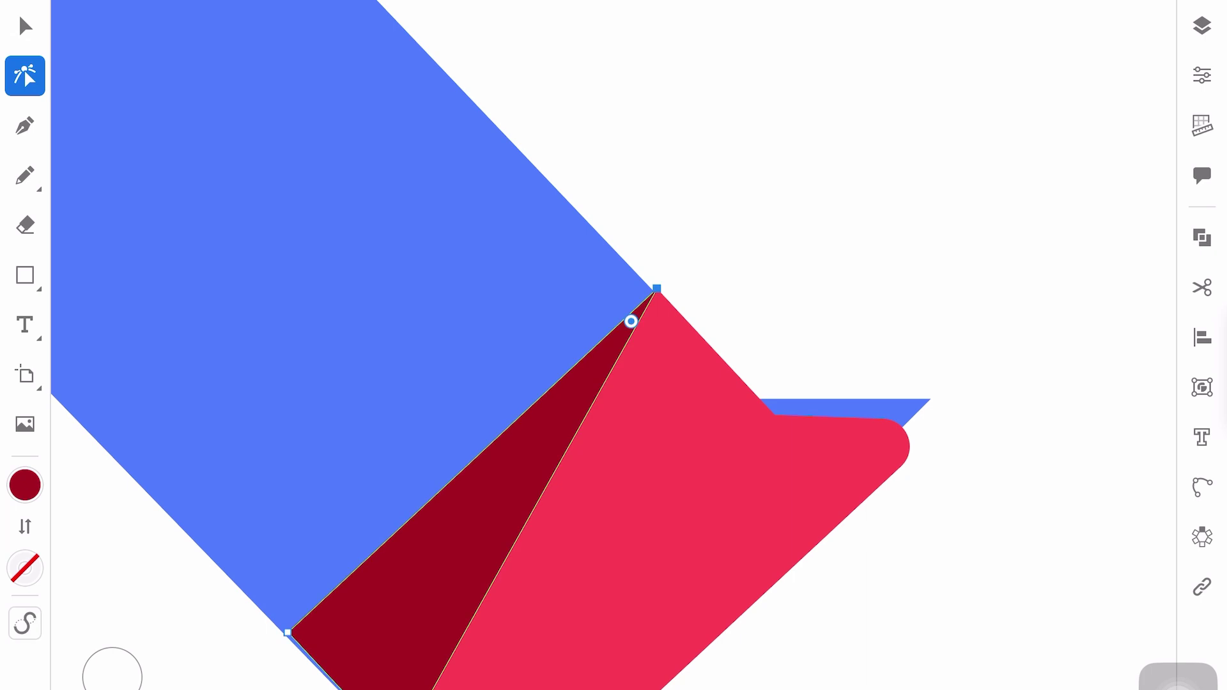
click(716, 370)
Step: Pull the cap's bottom-left point to the arm edge and select the blue body
drag(288, 633, 288, 631)
scroll(613, 383, down, 1)
scroll(614, 345, down, 5)
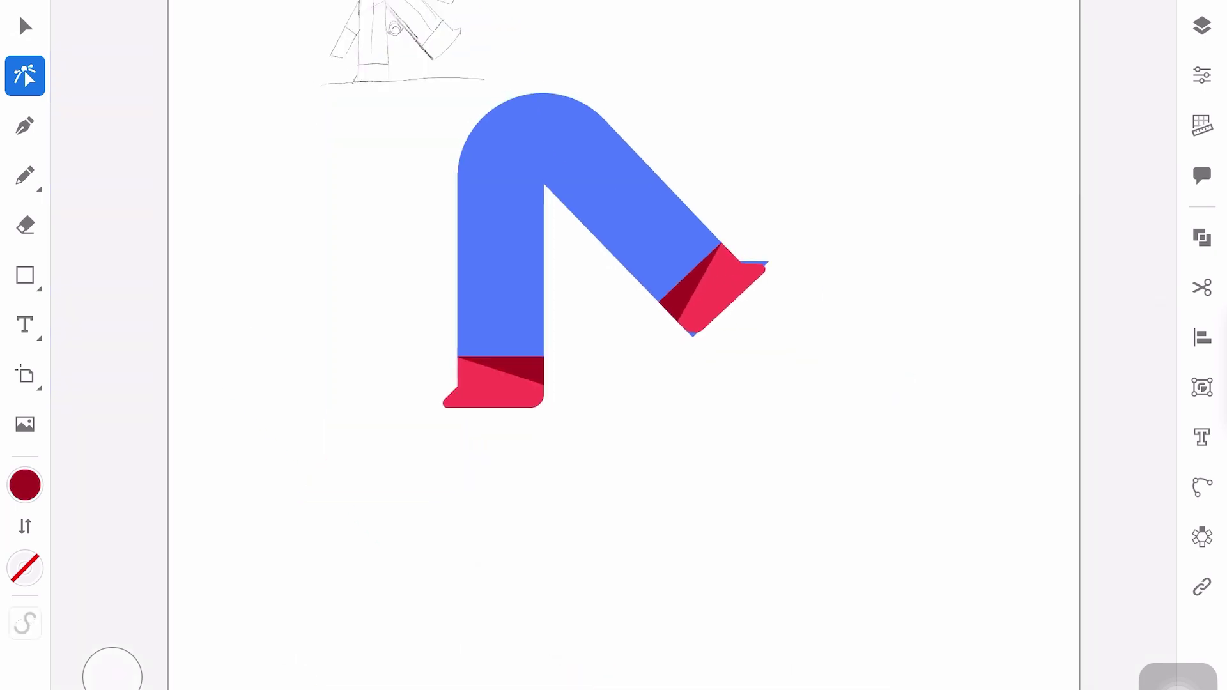
key(v)
click(498, 256)
Step: Pen-draw a cutting shape around the diagonal cap and subtract it from the blue body
click(25, 126)
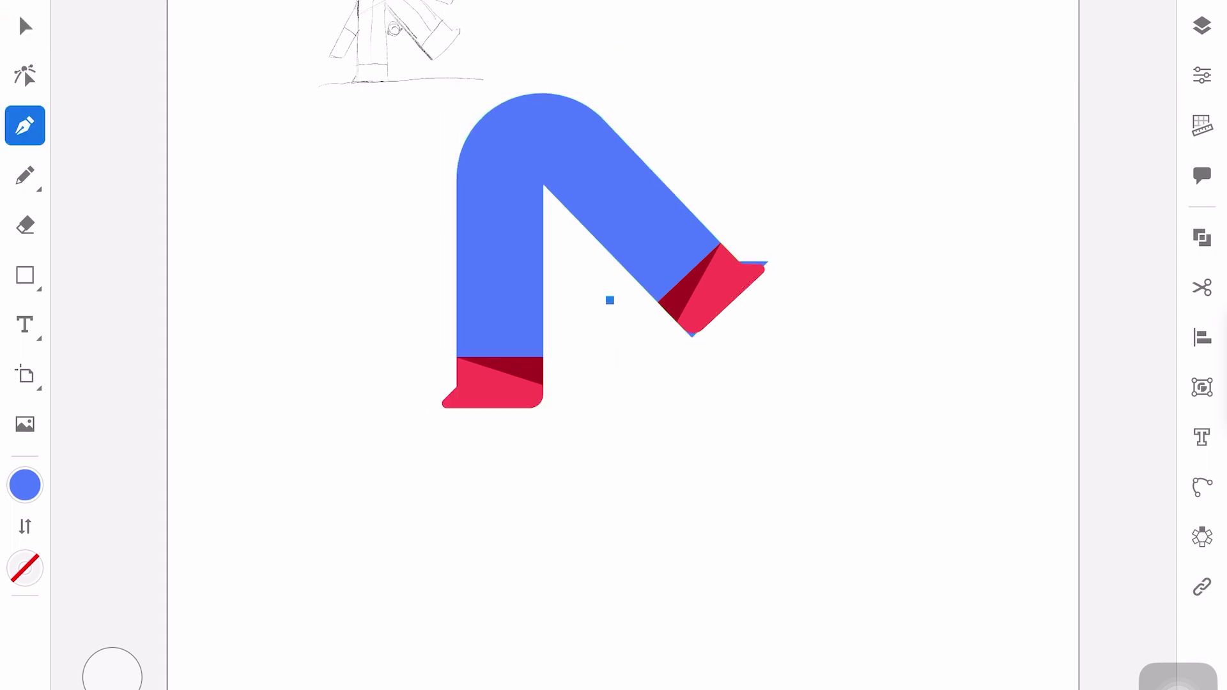
click(831, 241)
click(716, 390)
click(610, 299)
click(24, 26)
shift+click(608, 202)
click(1202, 238)
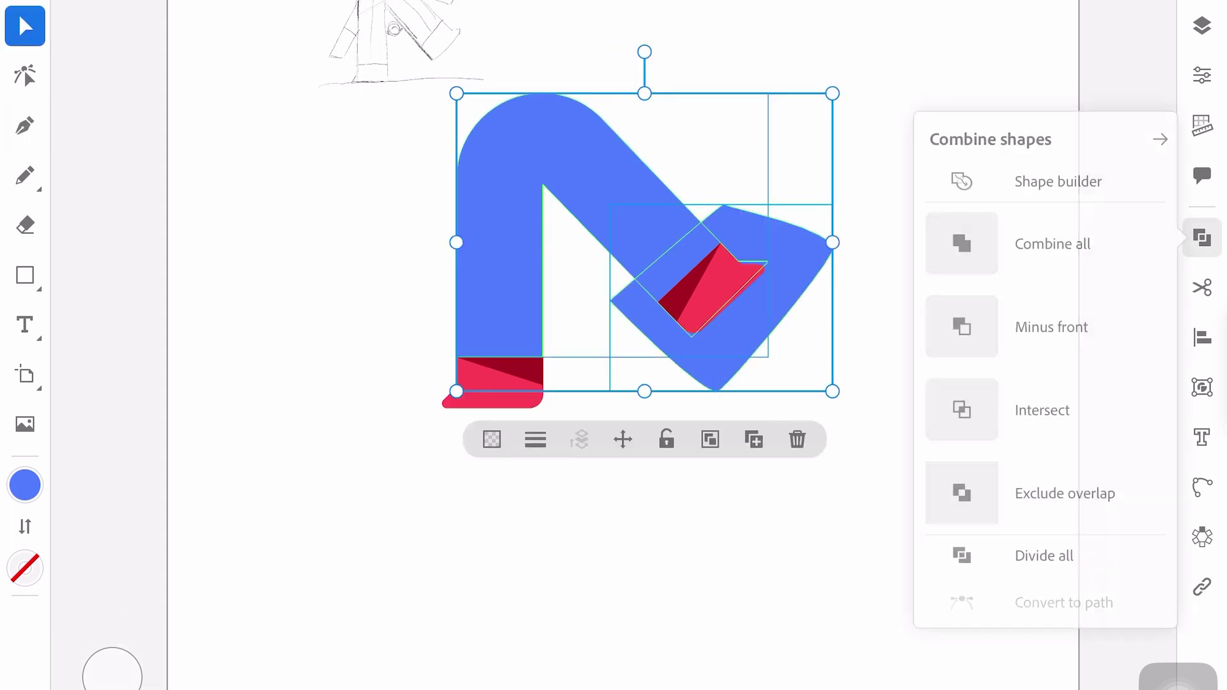
click(977, 326)
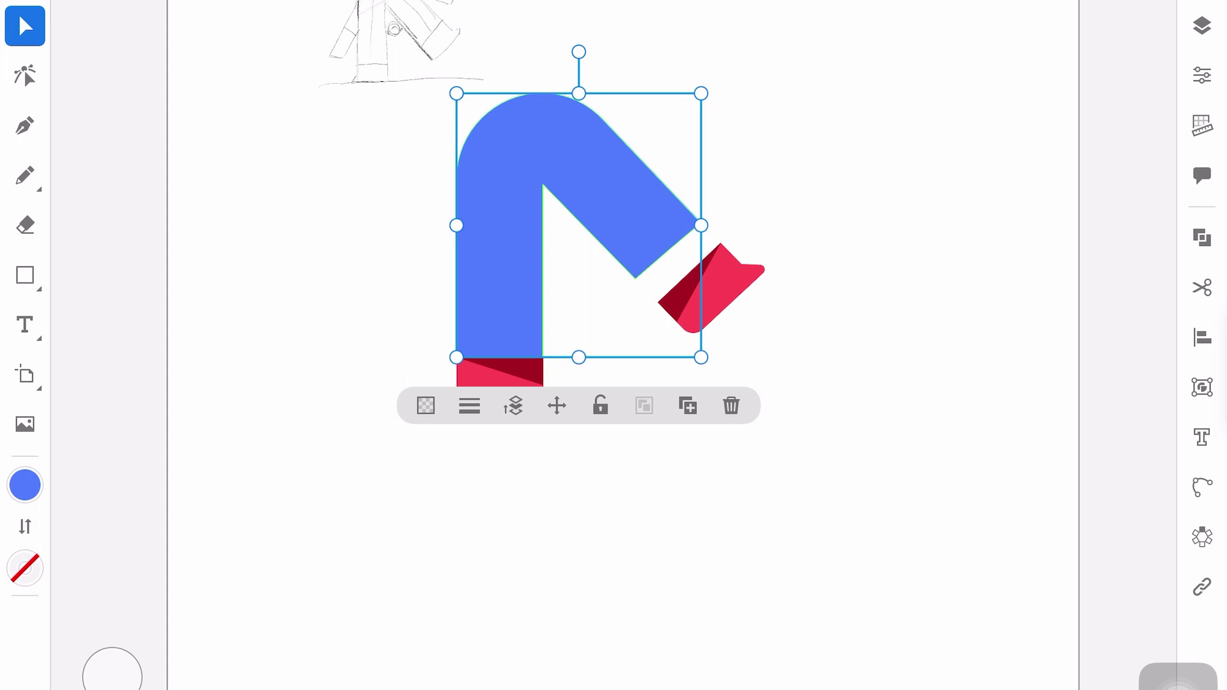
Step: Pull the blue arm's corner point to meet the cap
key(a)
scroll(613, 345, up, 5)
drag(487, 377, 510, 406)
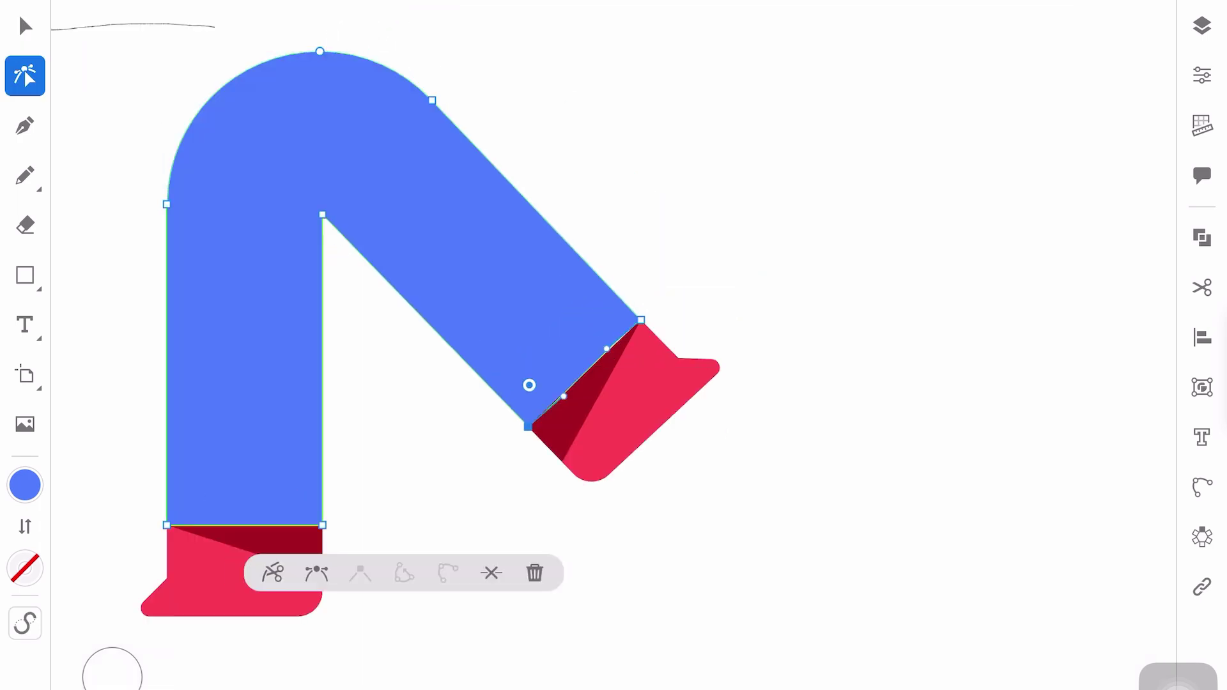
scroll(613, 345, down, 5)
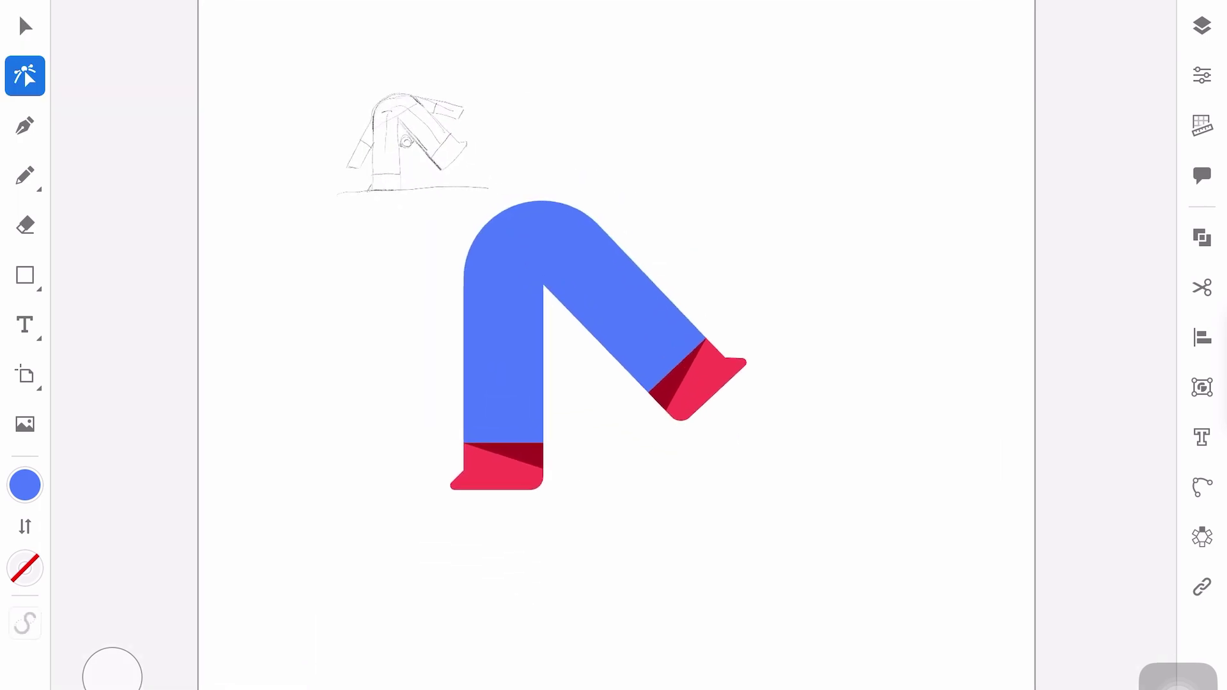
Step: Draw a small red circle and place it in the bend's inner corner
click(25, 275)
click(120, 274)
drag(655, 156, 721, 223)
click(25, 485)
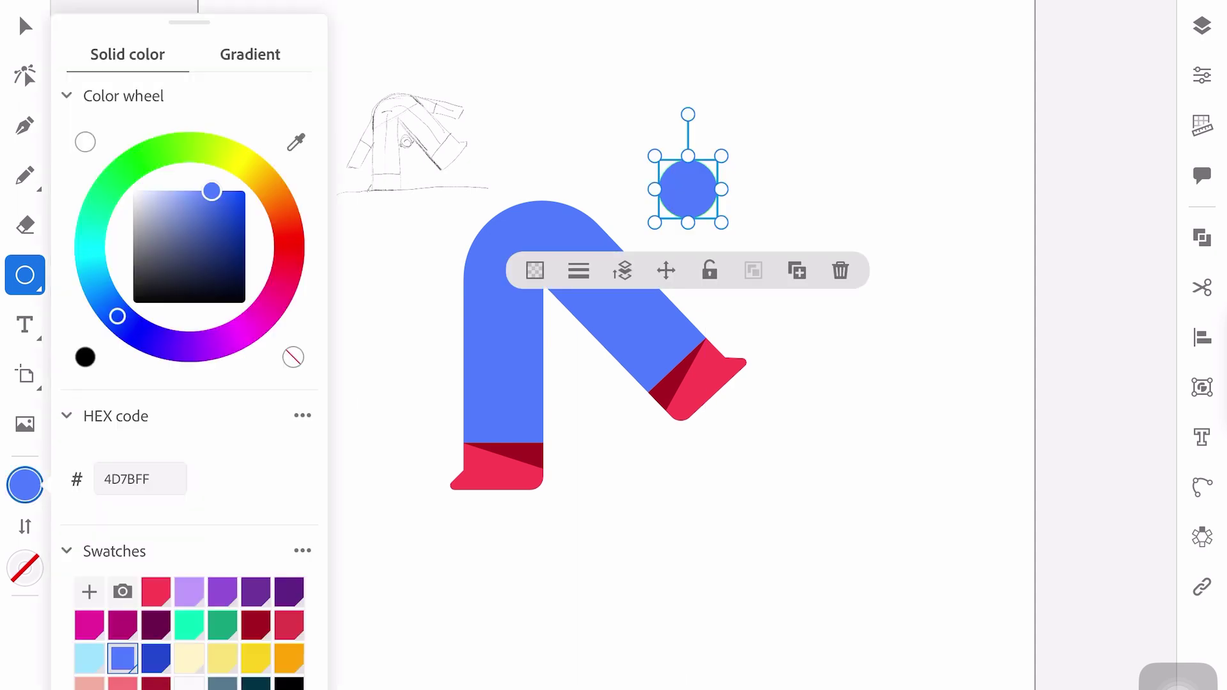
click(25, 26)
drag(688, 189, 573, 355)
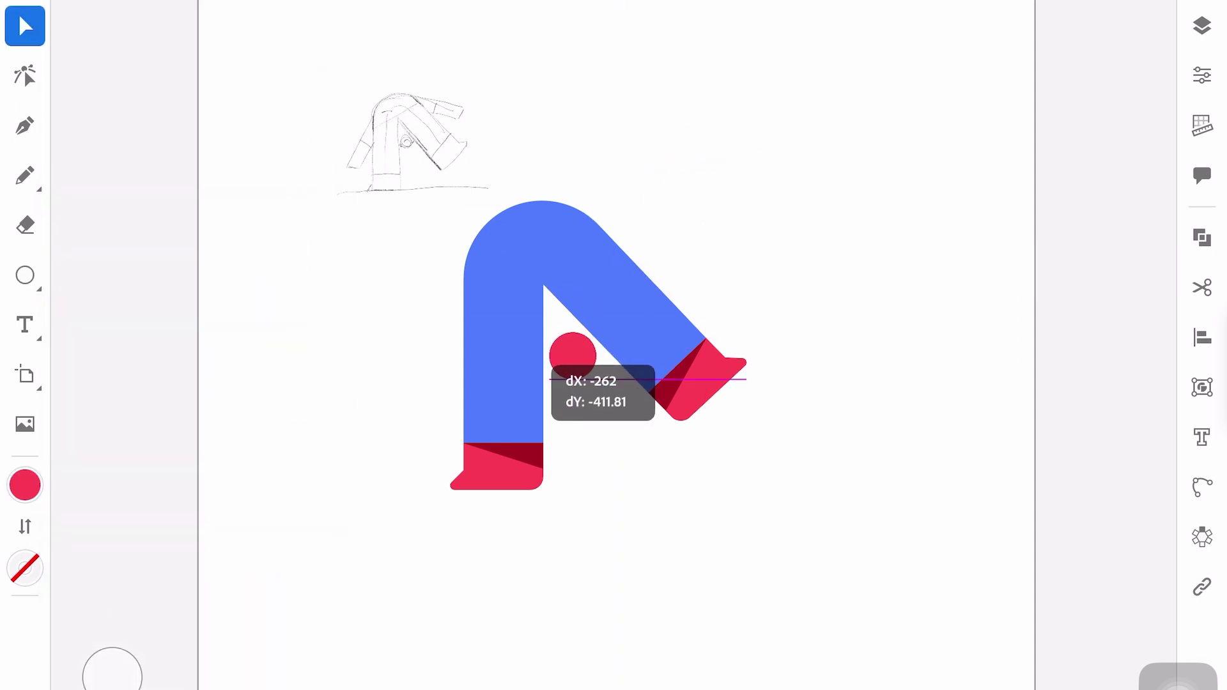
key(Escape)
Step: Draw a small yellow rectangle above the figure
click(25, 275)
drag(674, 138, 746, 187)
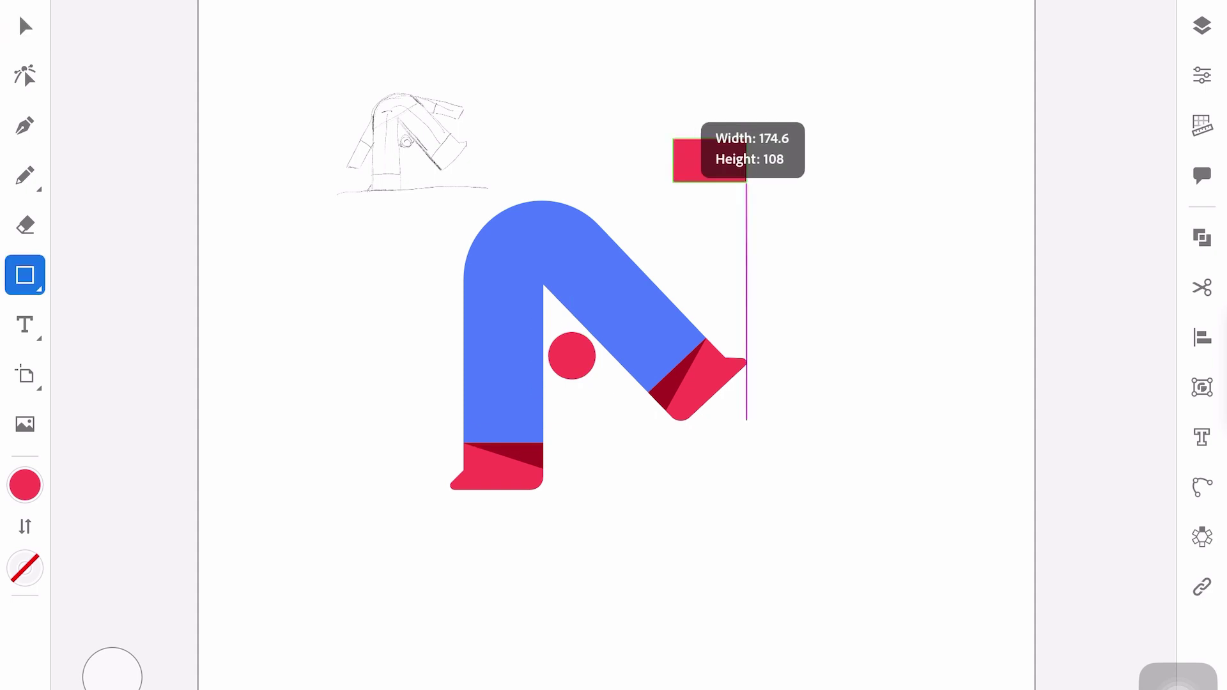
click(25, 485)
click(220, 624)
click(25, 26)
Step: Duplicate the yellow rectangle, stretch the copy to the right, and fill it red
click(819, 244)
mouse_move(746, 163)
mouse_down()
mouse_move(922, 163)
mouse_move(887, 156)
mouse_up()
click(25, 485)
click(156, 589)
Step: Slant the red band's end and add a dark red shading triangle at the yellow join
click(25, 75)
scroll(912, 170, up, 5)
click(1201, 238)
click(747, 15)
click(24, 485)
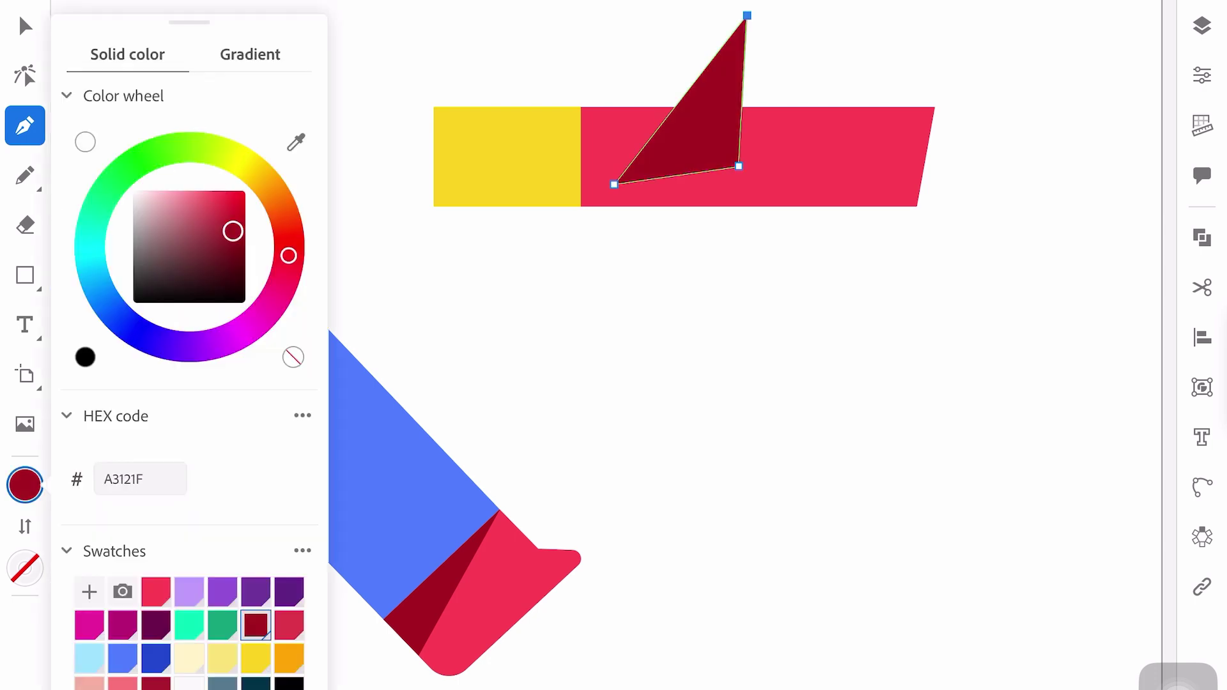
click(24, 75)
drag(747, 16, 581, 108)
drag(639, 151, 610, 177)
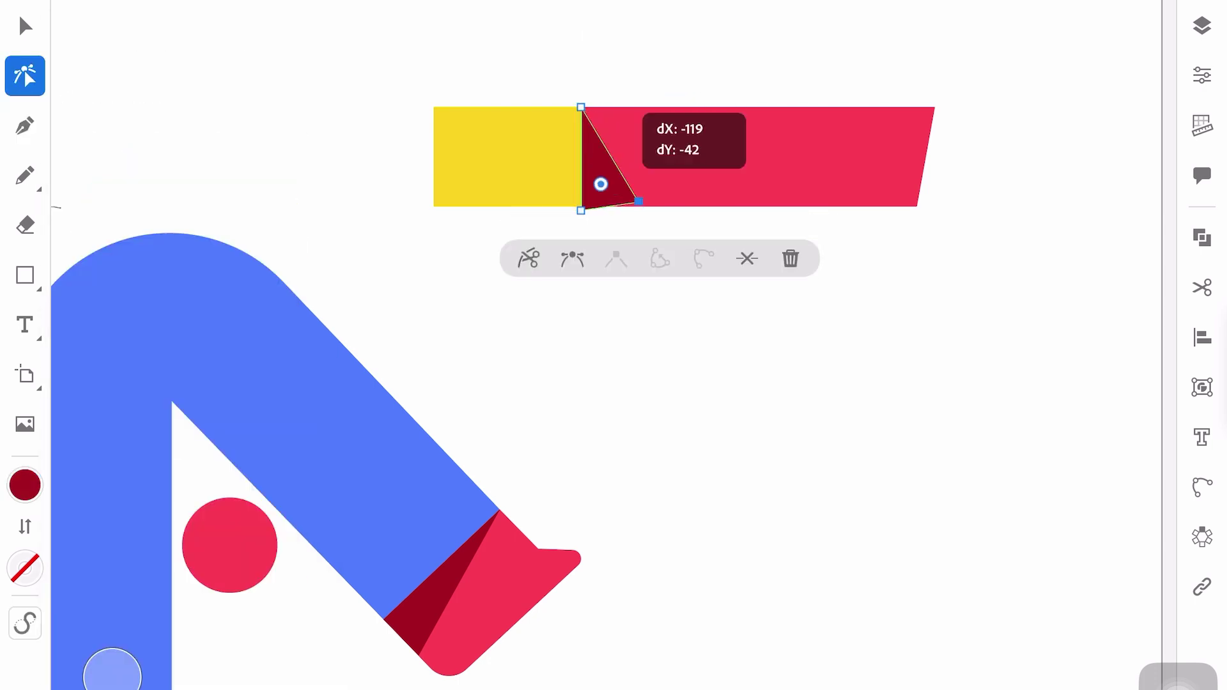
click(25, 26)
Step: Send the red-yellow arm group behind the top of the blue body
scroll(610, 319, down, 3)
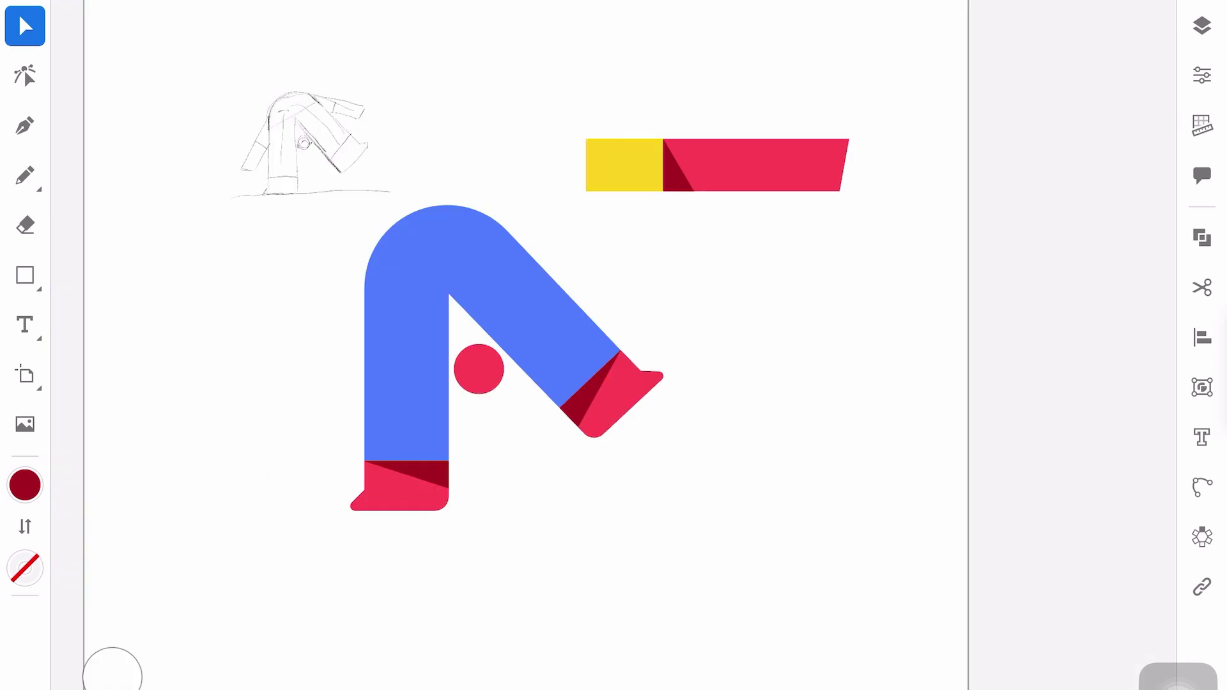
drag(649, 90, 811, 198)
click(626, 255)
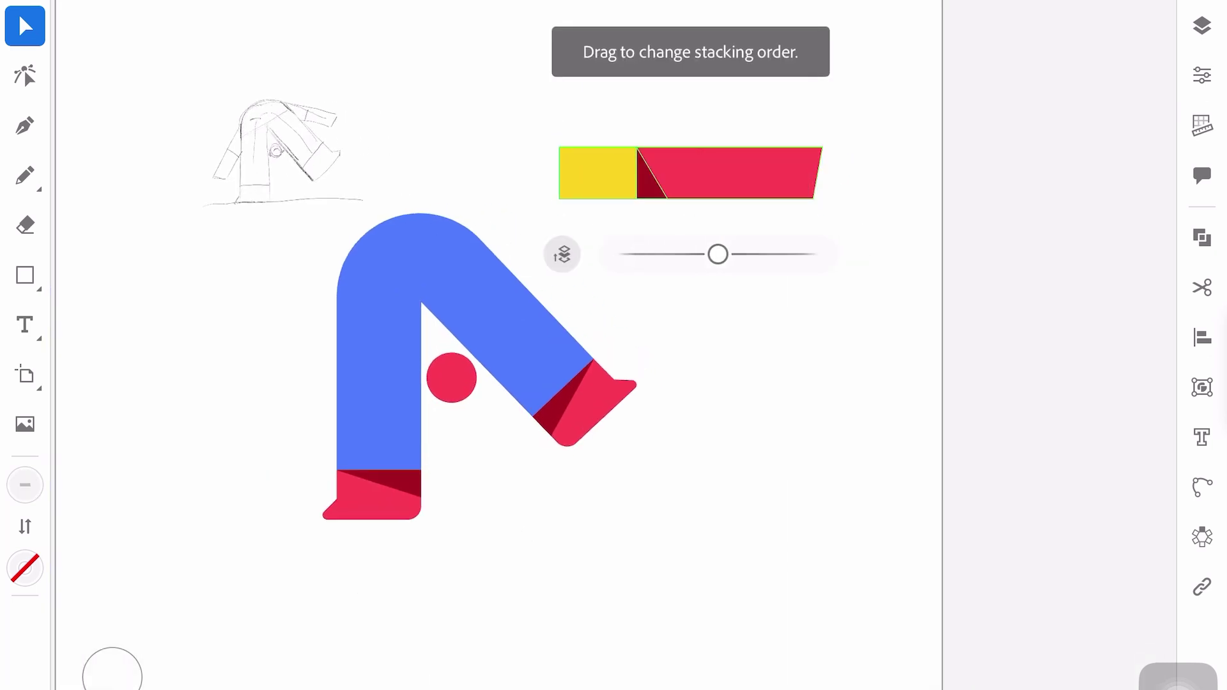
drag(728, 173, 611, 242)
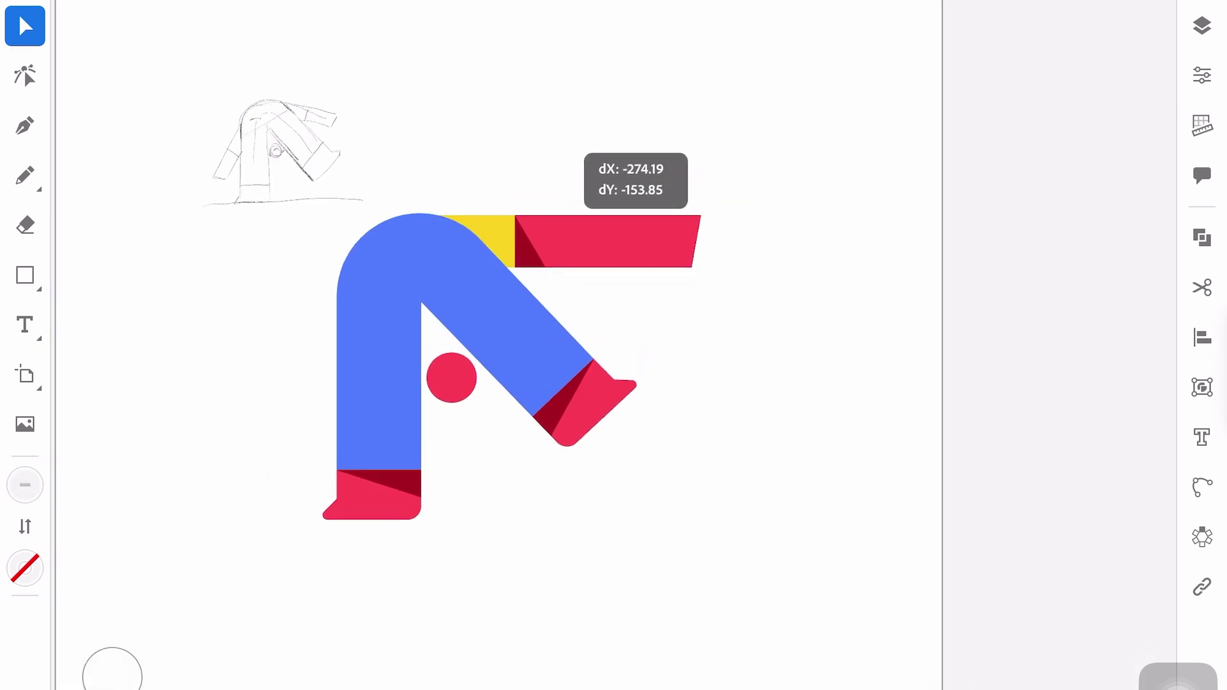
click(799, 384)
Step: Shorten the red arm by pulling its outer corner point inward, then select both arm pieces
click(25, 75)
click(697, 216)
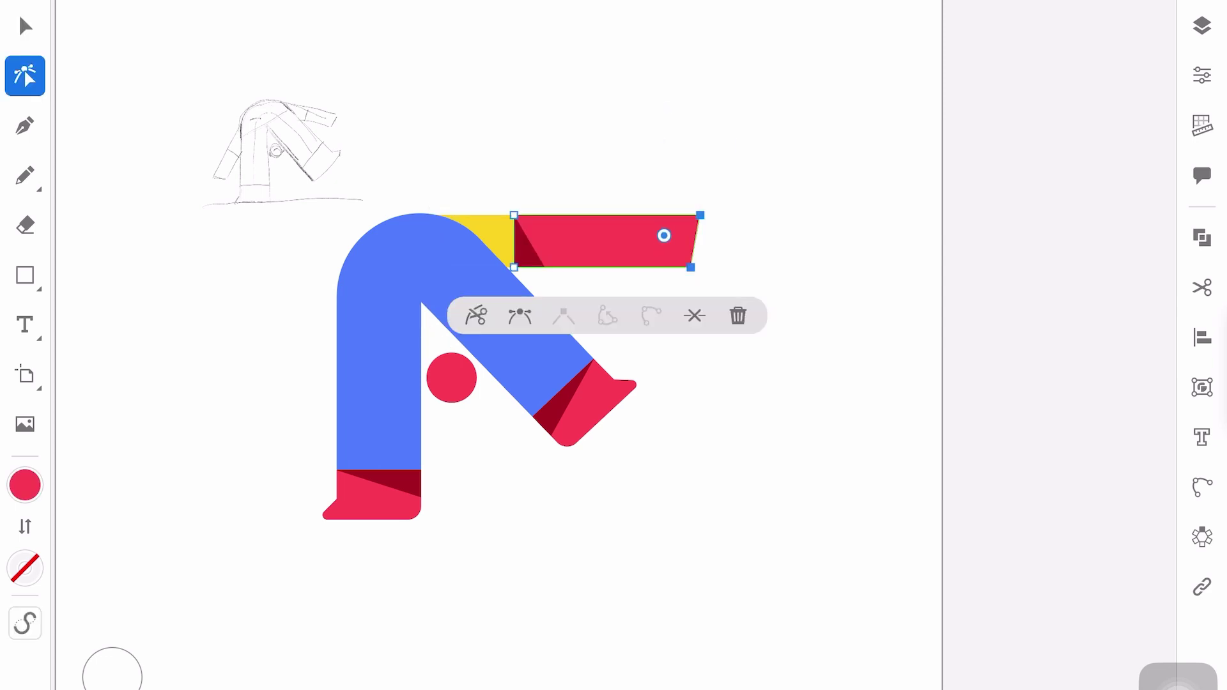
drag(697, 216, 655, 216)
click(24, 25)
click(595, 242)
click(798, 448)
click(594, 241)
Step: Duplicate the arm, flip it horizontally, rotate it about 45° and move it down-left
click(667, 323)
click(1202, 338)
click(1029, 490)
drag(557, 166, 503, 190)
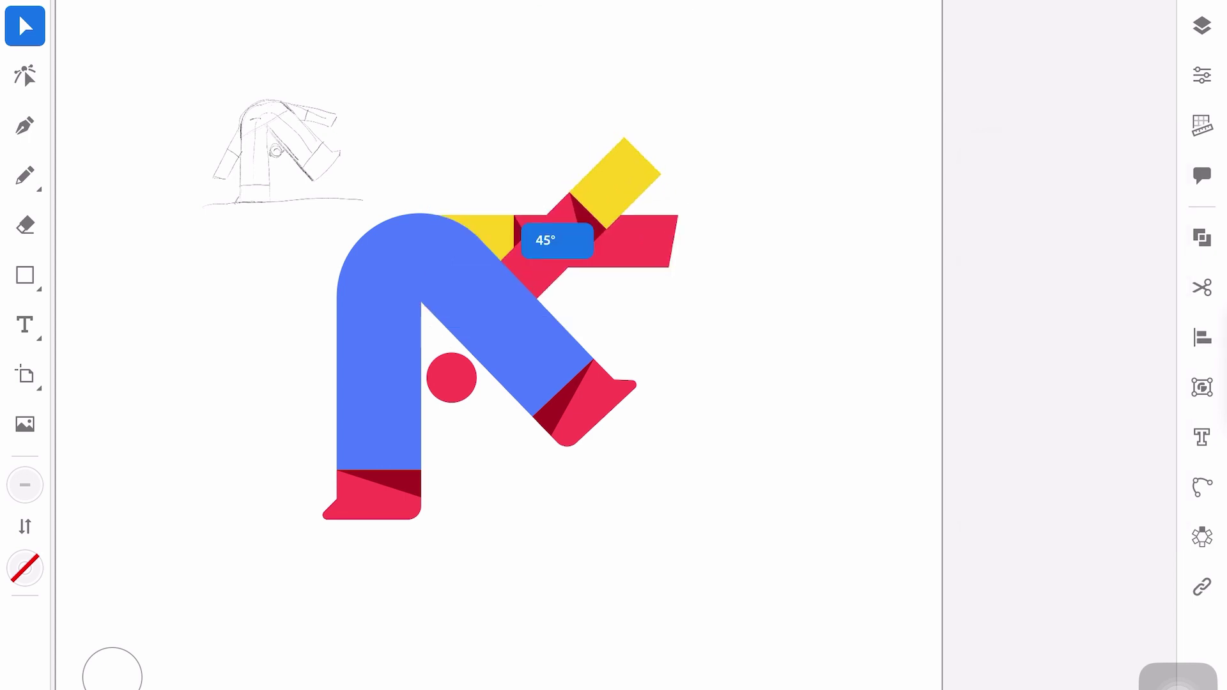
drag(594, 211, 323, 326)
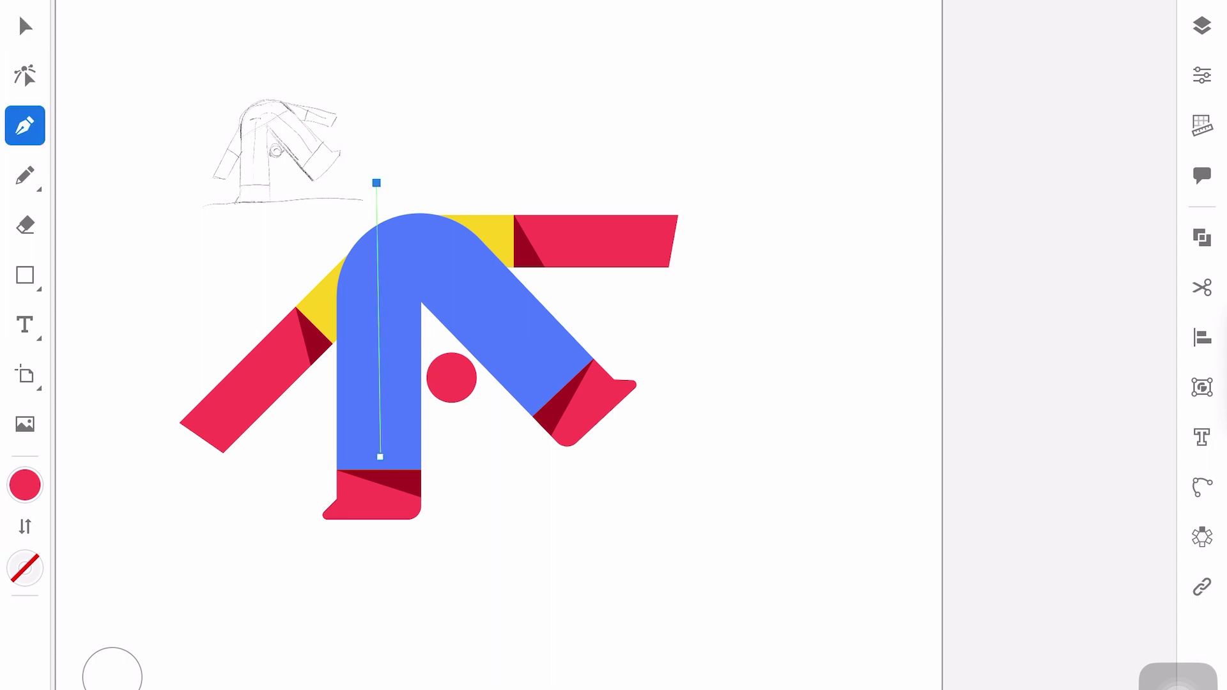
Step: Finish a three-point path along the body, round its top corner into a curve and make it an outline
click(552, 375)
click(25, 75)
drag(393, 207, 420, 294)
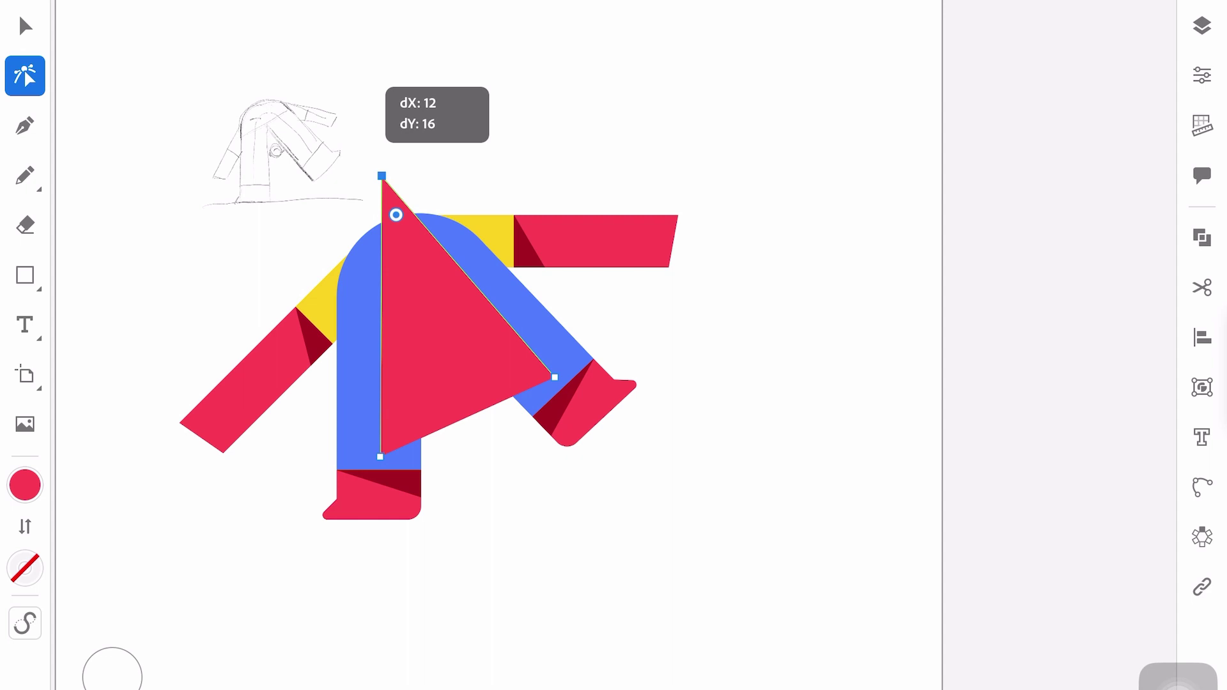
key(shift+x)
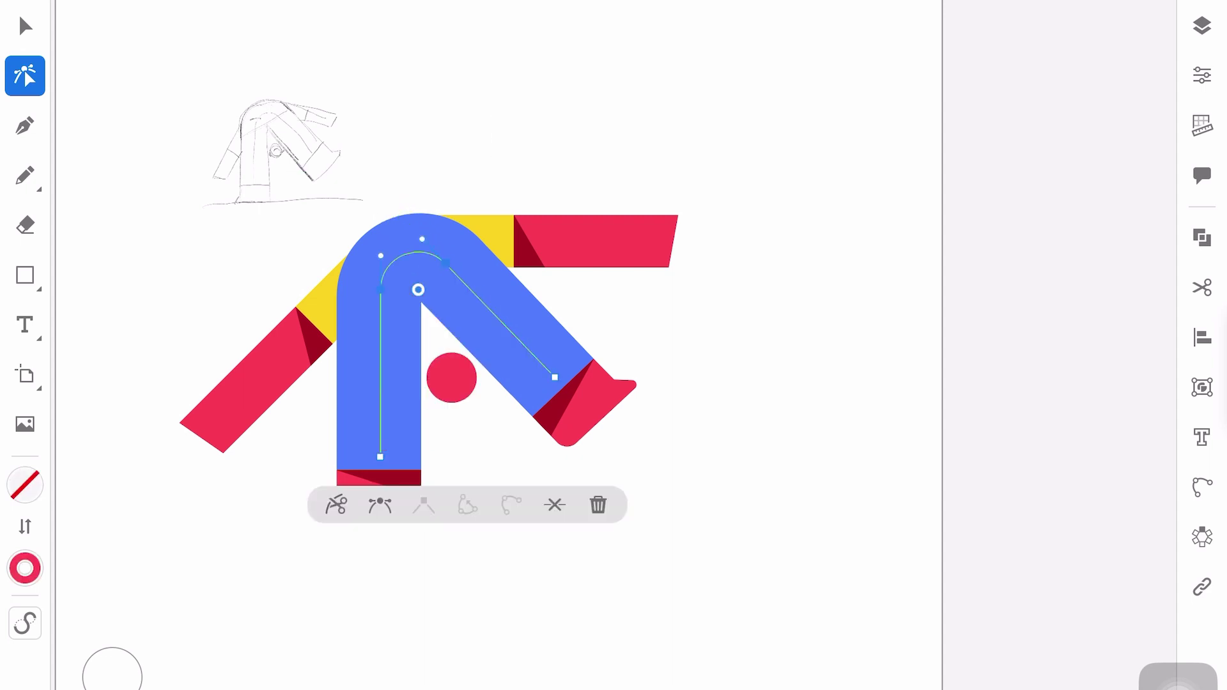
Step: Give the curved line a thin dark blue stroke
click(25, 568)
click(89, 656)
click(1202, 75)
scroll(1035, 320, down, 5)
click(1038, 353)
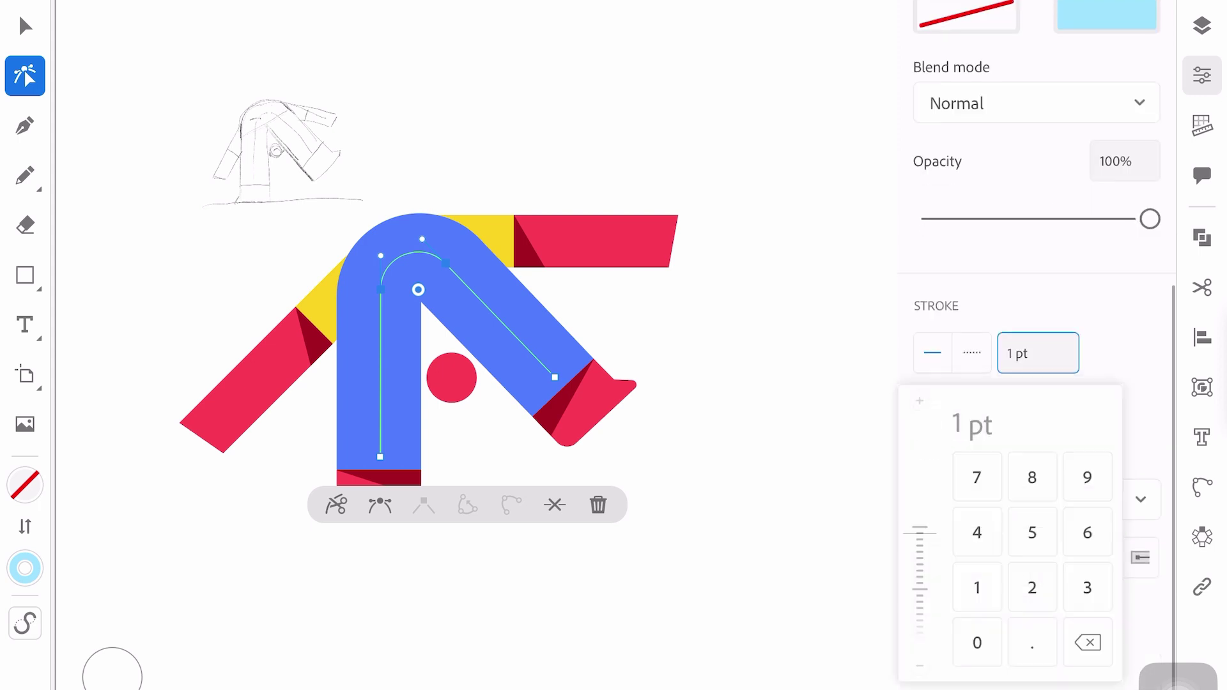
click(1202, 76)
click(25, 26)
click(25, 568)
click(156, 657)
Step: Place a small circle below the figure with the Ellipse tool
click(112, 671)
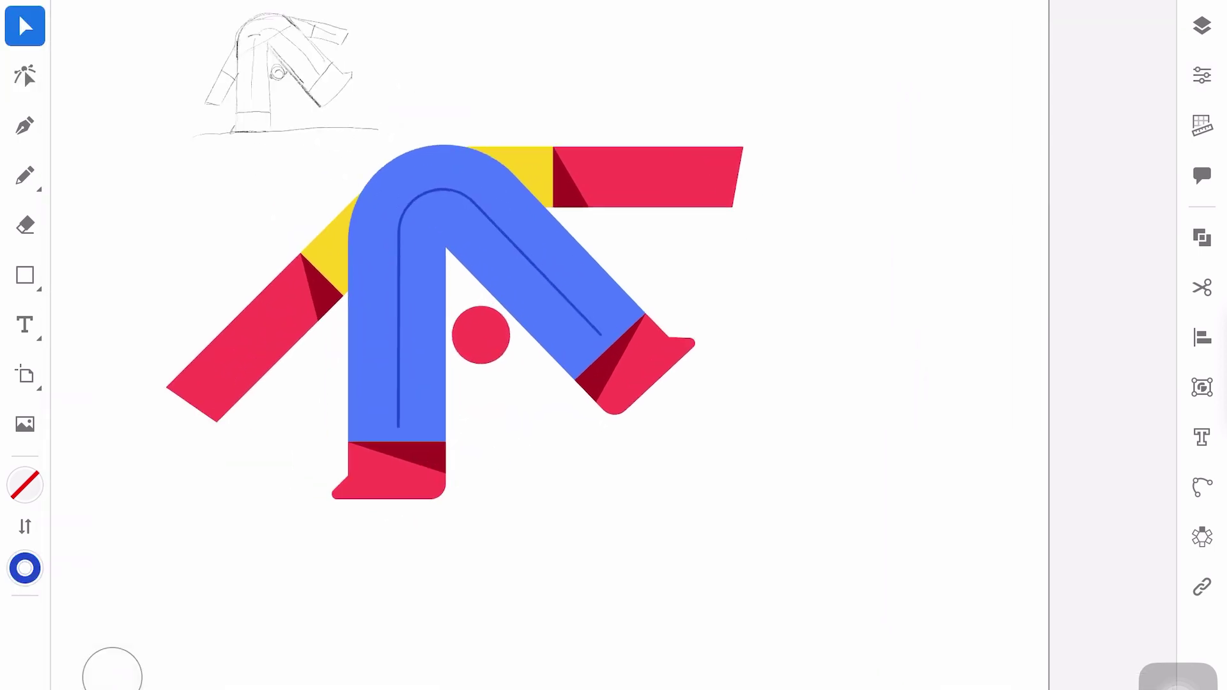
click(25, 274)
click(541, 512)
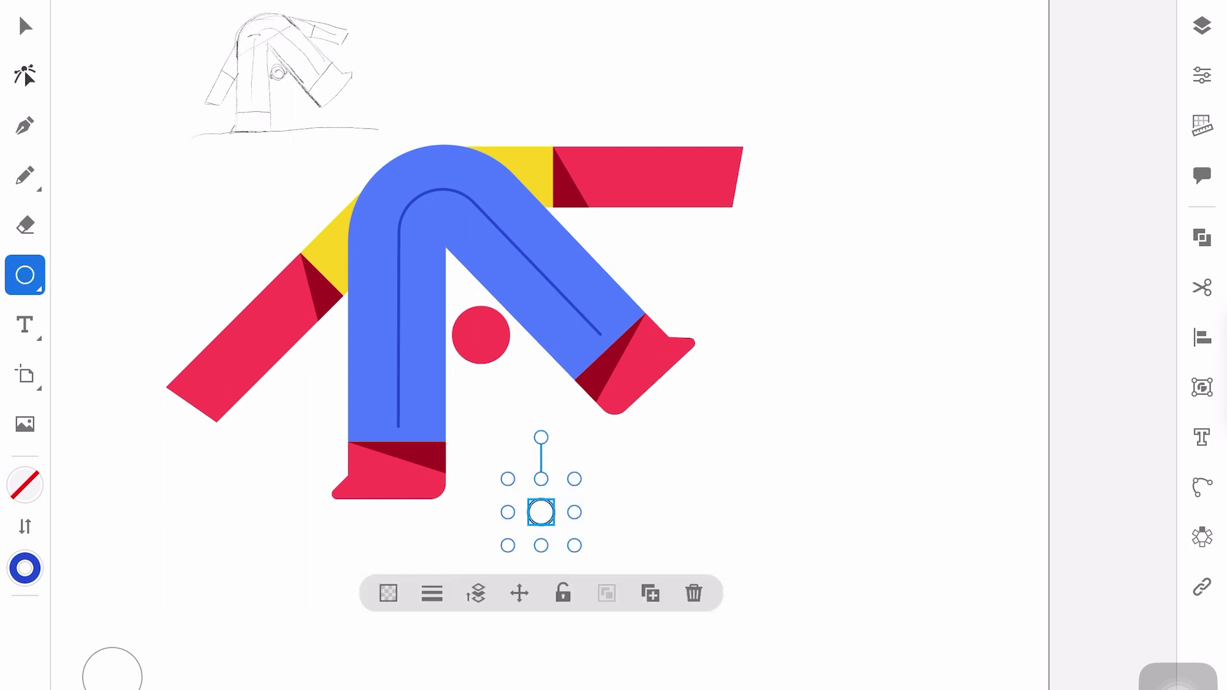
Step: Resize the small arc to about 57 across, rotate it to about 340° and move it onto the red circle
click(25, 75)
click(25, 26)
drag(567, 537, 562, 530)
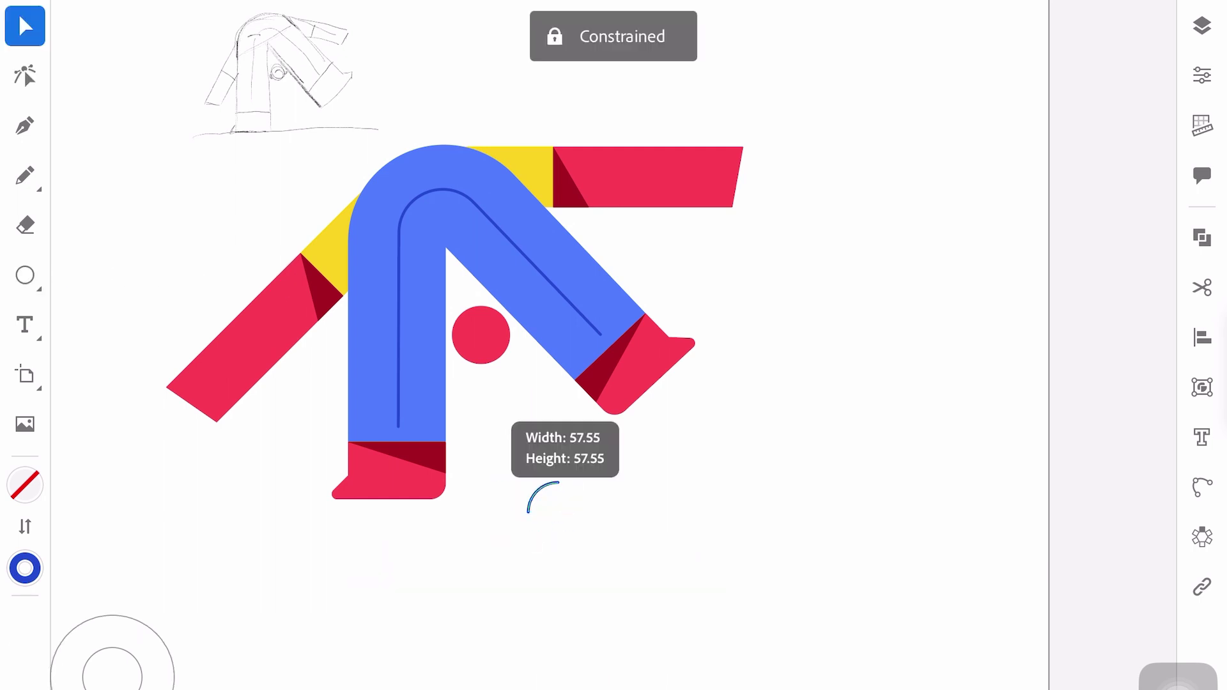
drag(535, 430, 561, 435)
drag(537, 504, 473, 323)
Step: Adjust the arc's stacking order, nudge it onto the red circle, and check its fill colour 003344
click(413, 411)
drag(596, 411, 505, 411)
scroll(630, 275, up, 5)
drag(369, 415, 375, 407)
click(447, 524)
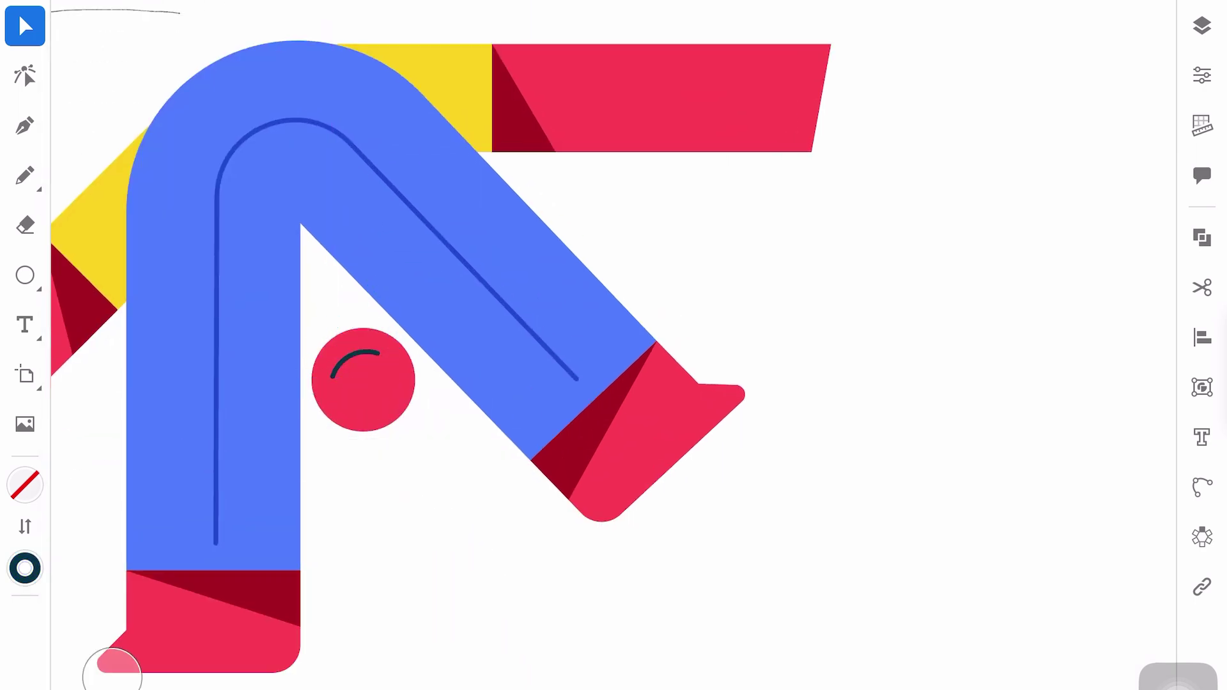
scroll(636, 327, down, 5)
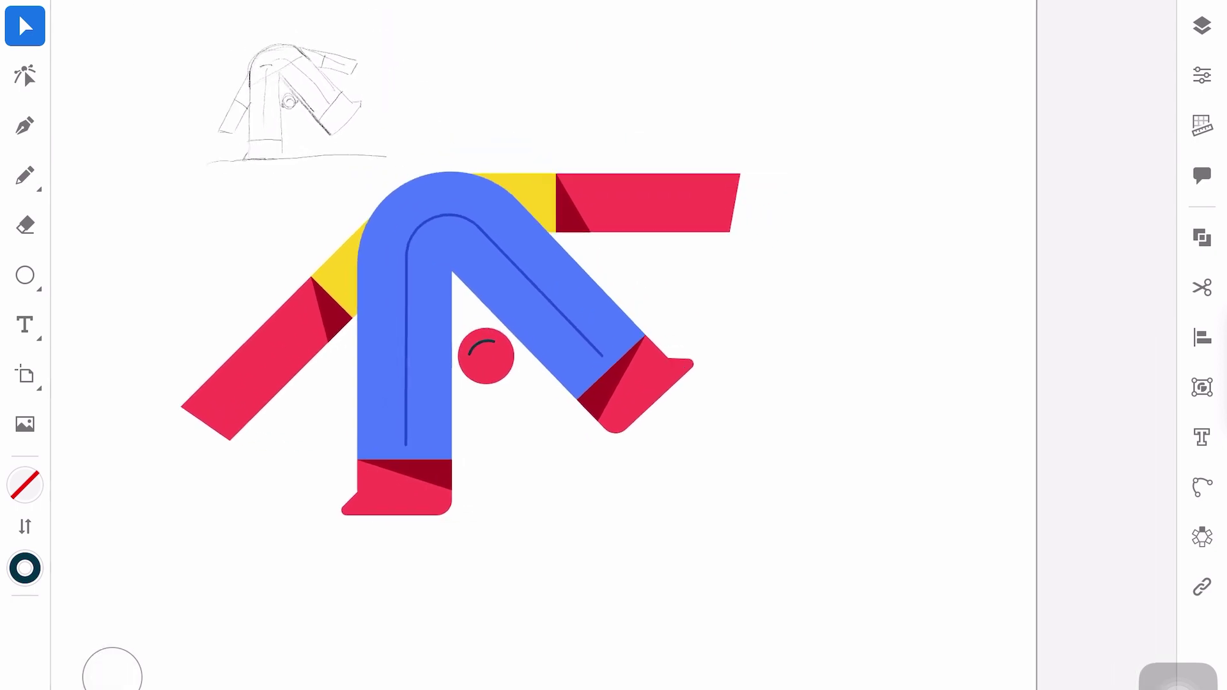
click(25, 568)
scroll(189, 632, down, 1)
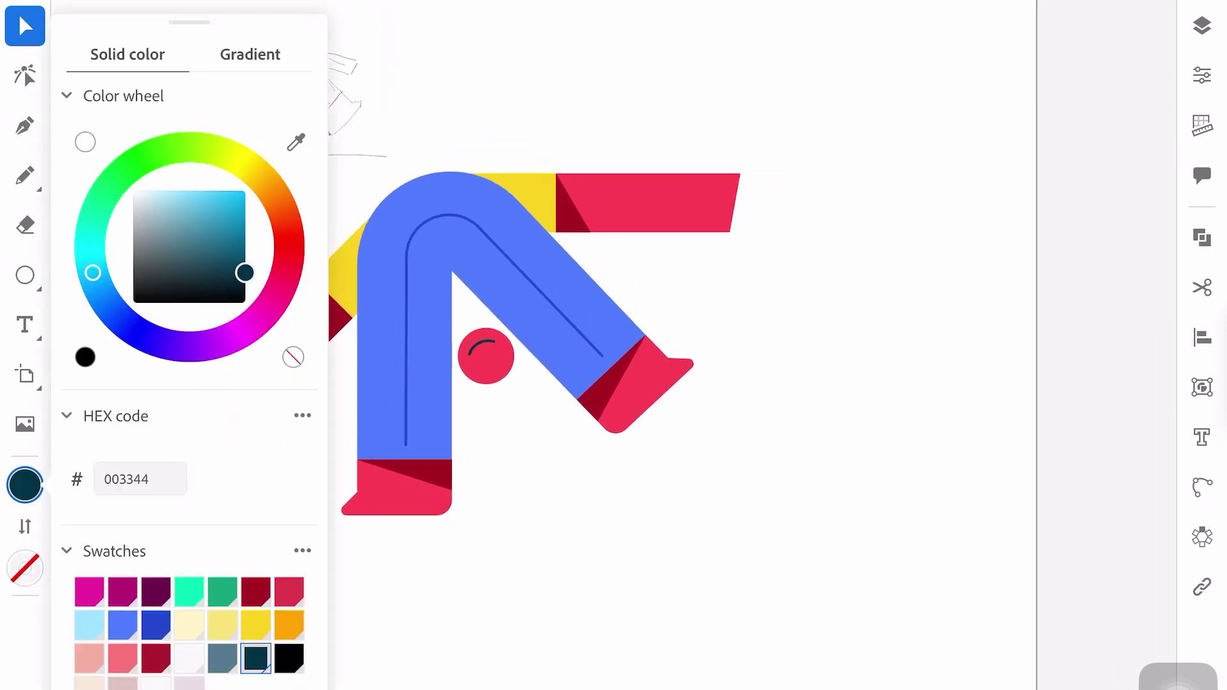
Step: Draw a wide rectangle beneath the figure and fill it purple
click(190, 592)
drag(139, 515, 871, 689)
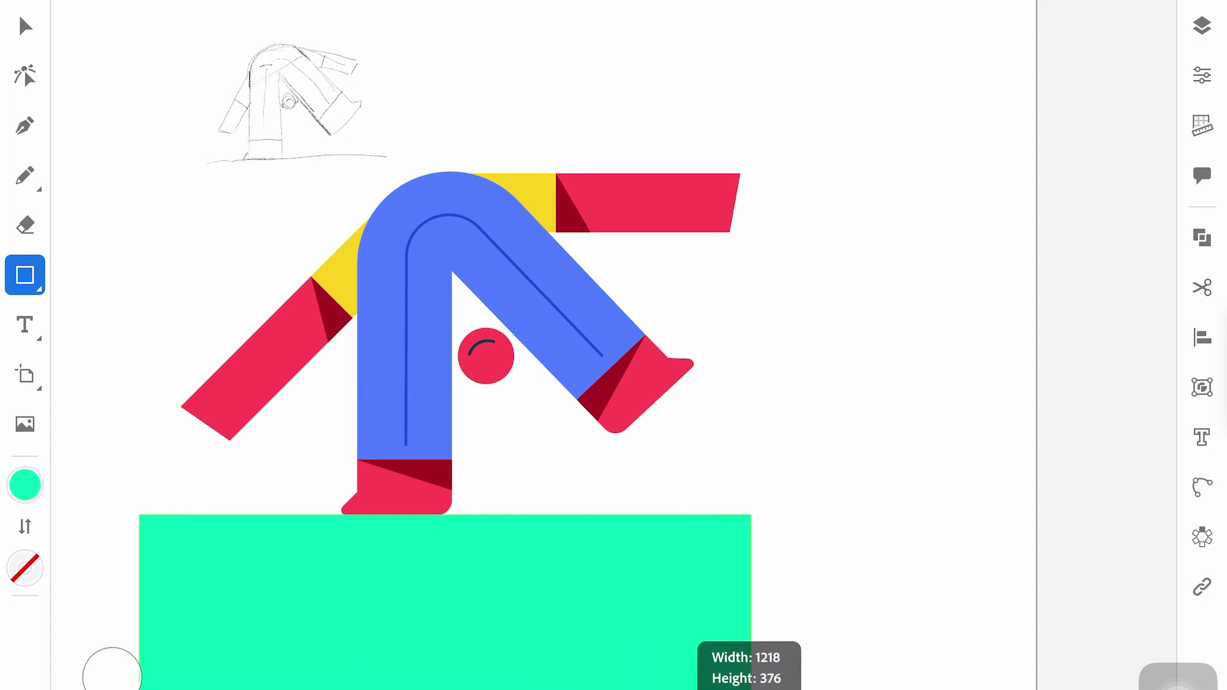
drag(870, 613, 861, 613)
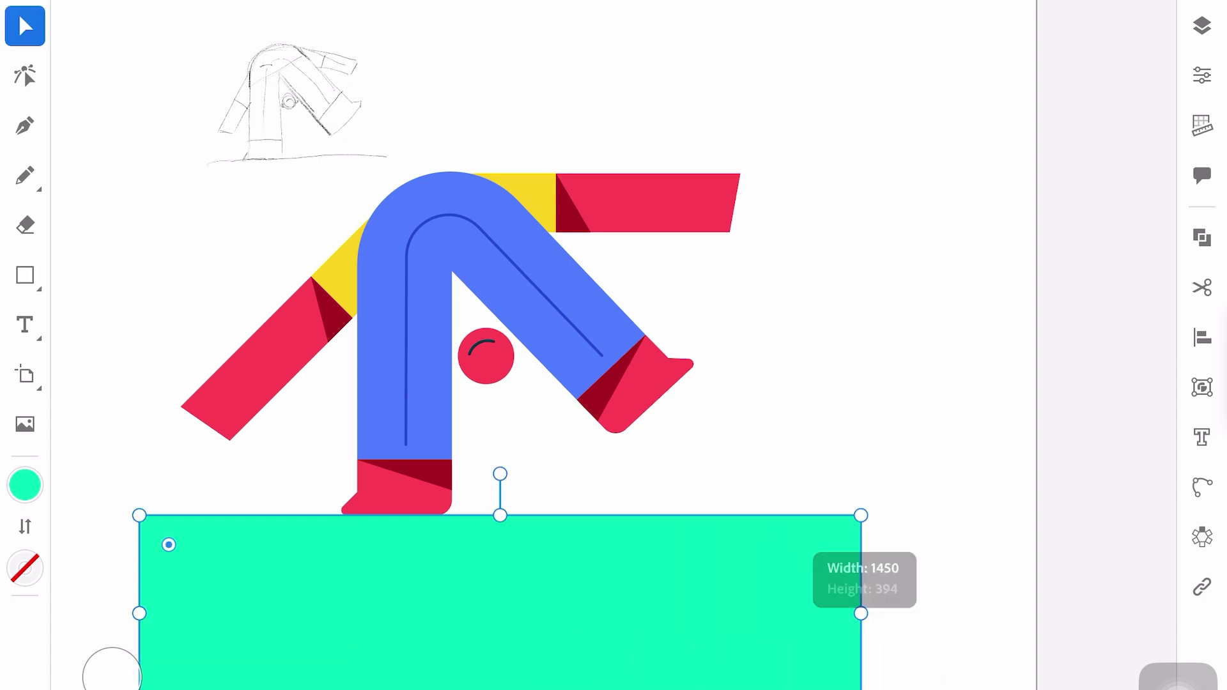
click(24, 486)
click(223, 592)
click(190, 592)
click(189, 589)
click(24, 485)
Step: Stretch a rectangle copy up behind the figure and fill it light pink (E7DCE2)
drag(500, 515, 500, 39)
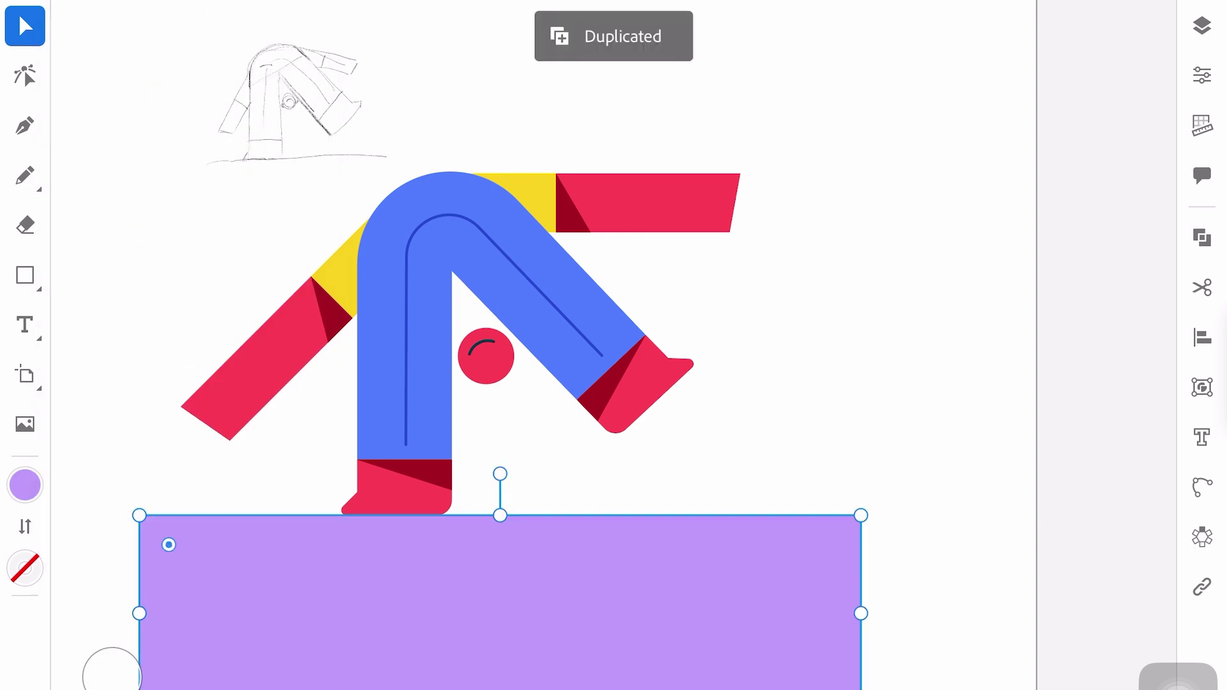
click(24, 486)
click(189, 657)
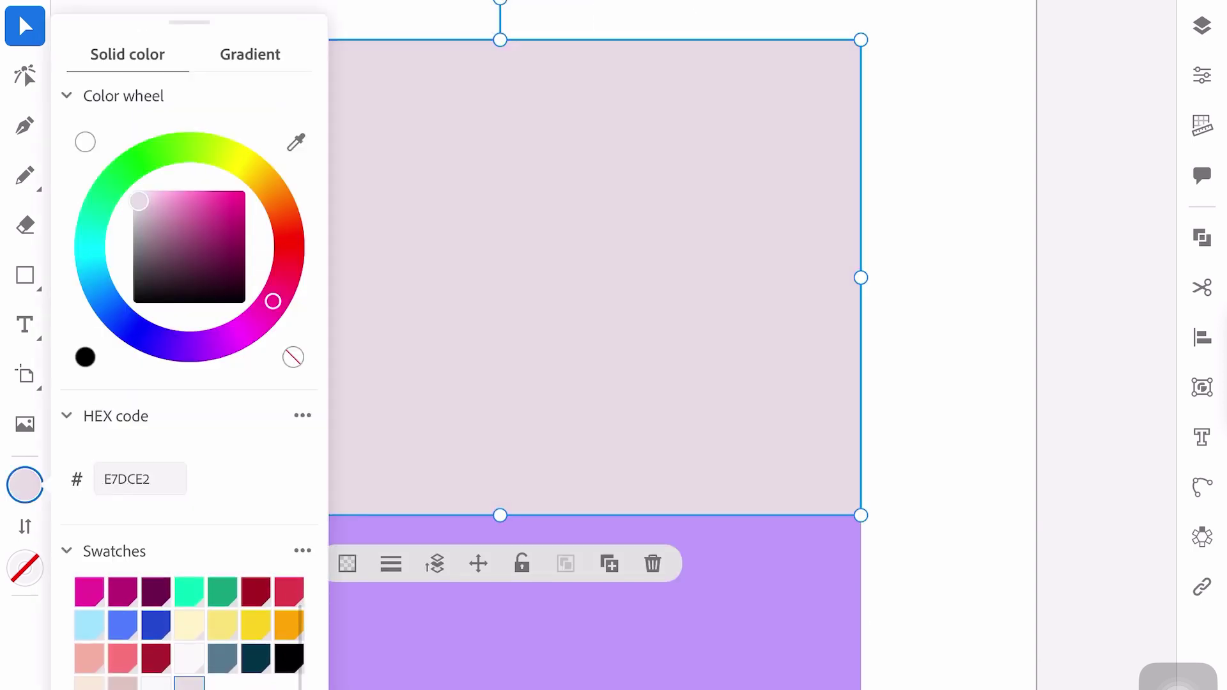
click(24, 485)
Step: Send the pink backdrop behind the figure and deselect it
click(434, 563)
drag(432, 564, 527, 563)
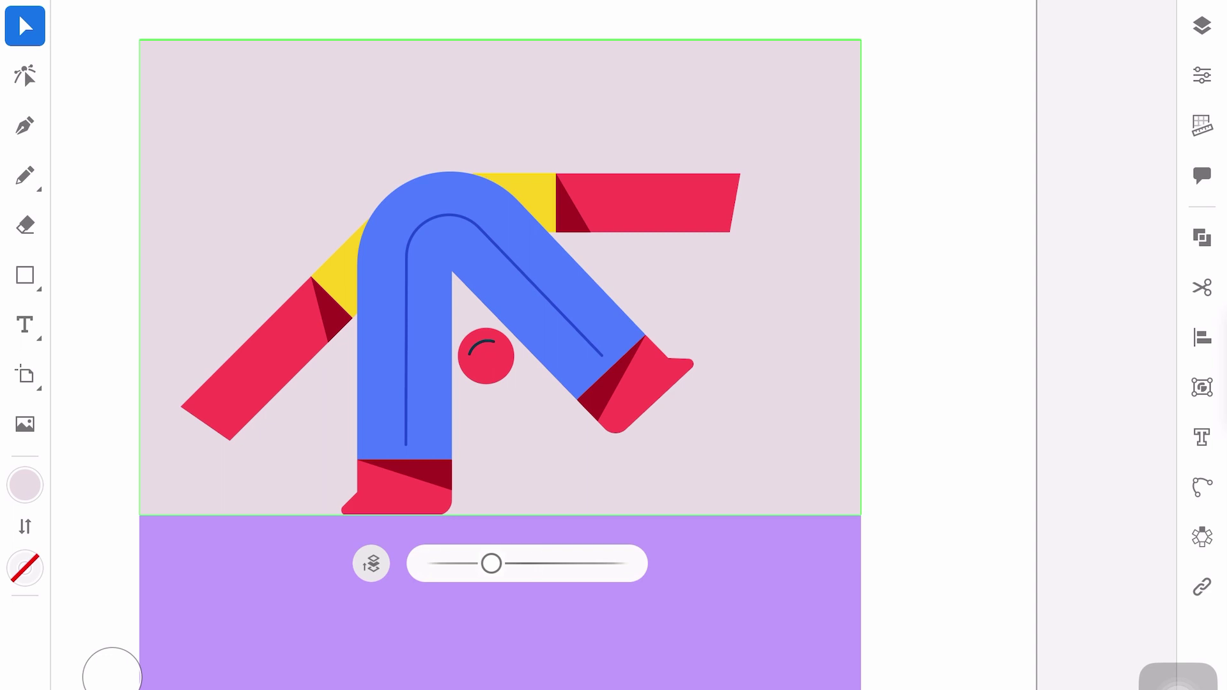
click(1202, 25)
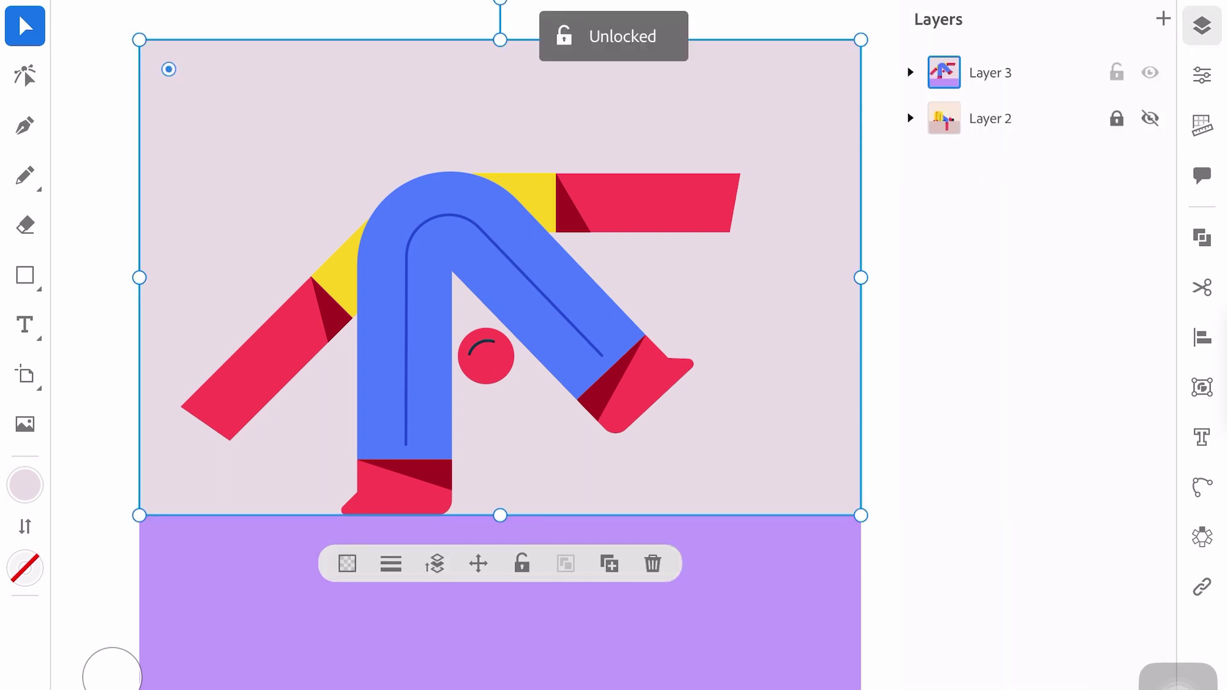
click(1202, 25)
key(ctrl+shift+a)
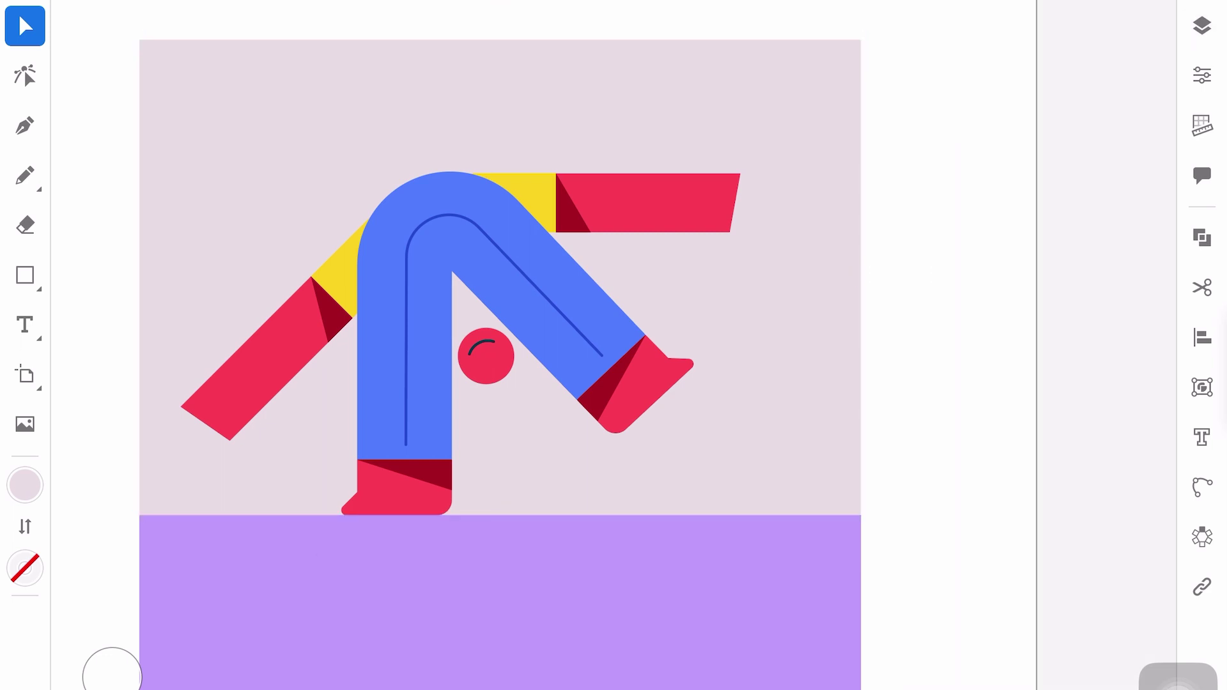